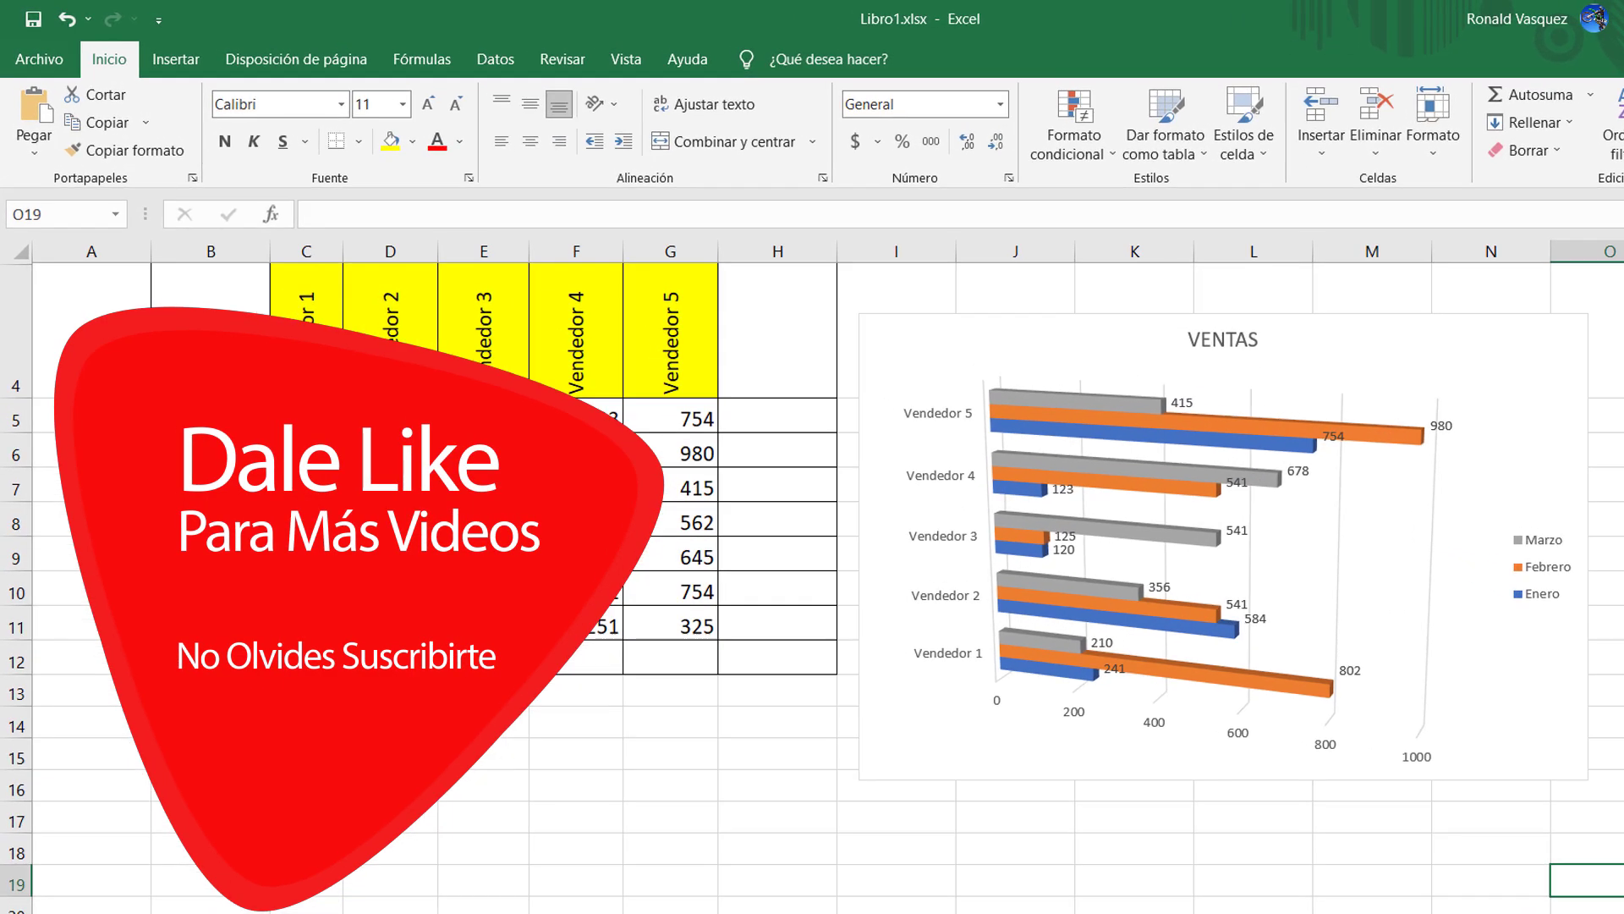
- Copy the VENTAS bar chart from Excel with Copiar
{"action": "left_click", "coordinate": [1526, 370]}
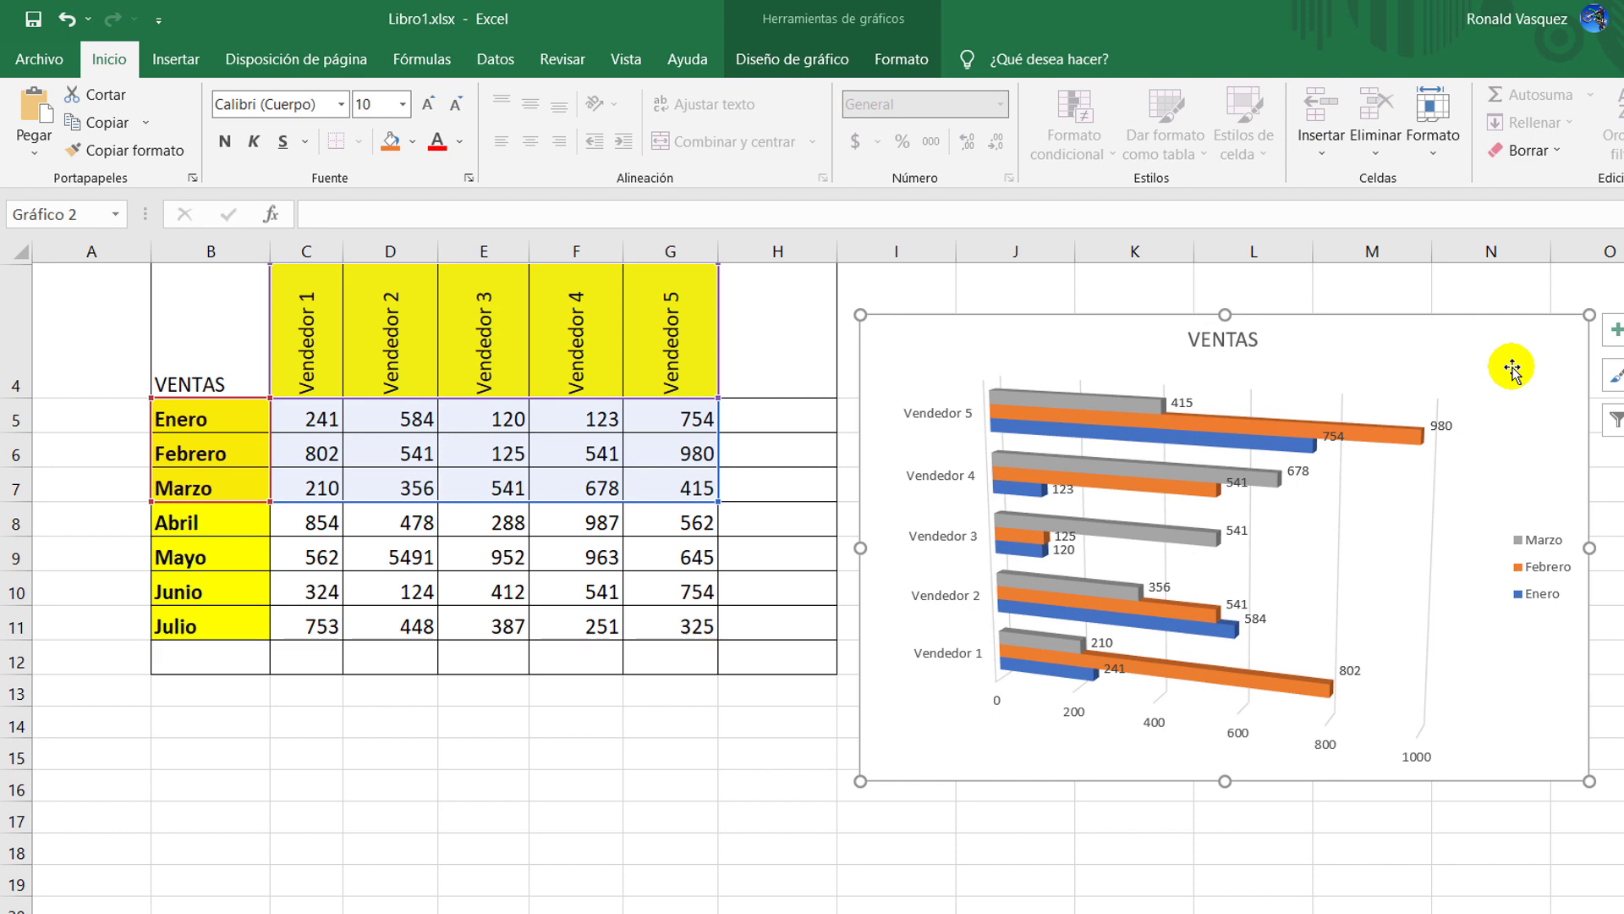
{"action": "right_click", "coordinate": [1512, 370]}
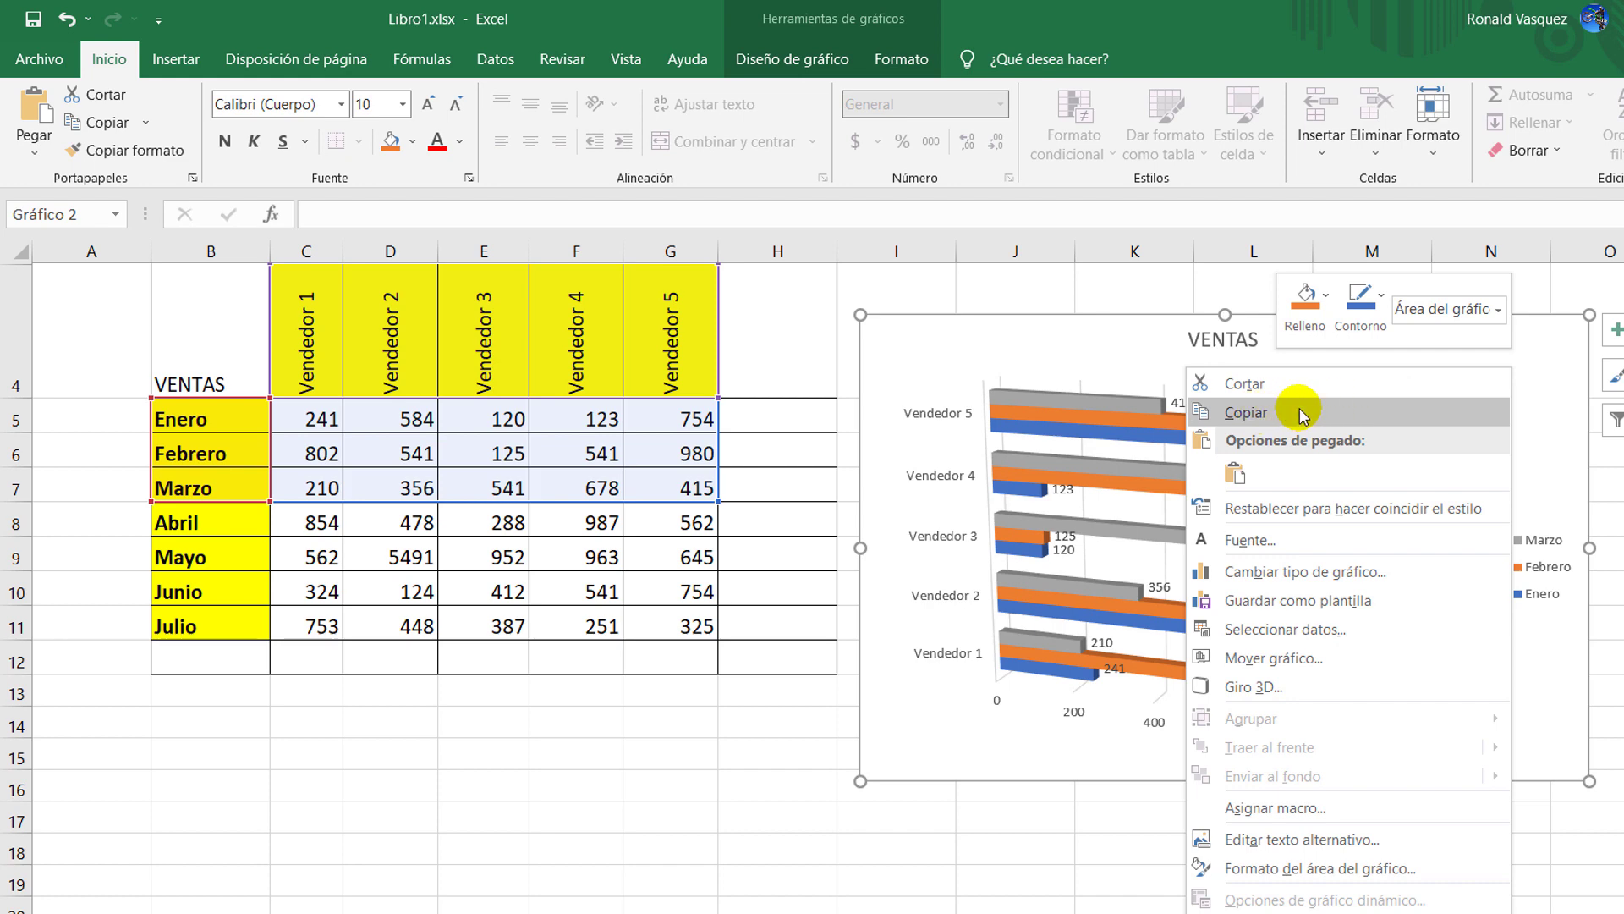
{"action": "left_click", "coordinate": [1273, 413]}
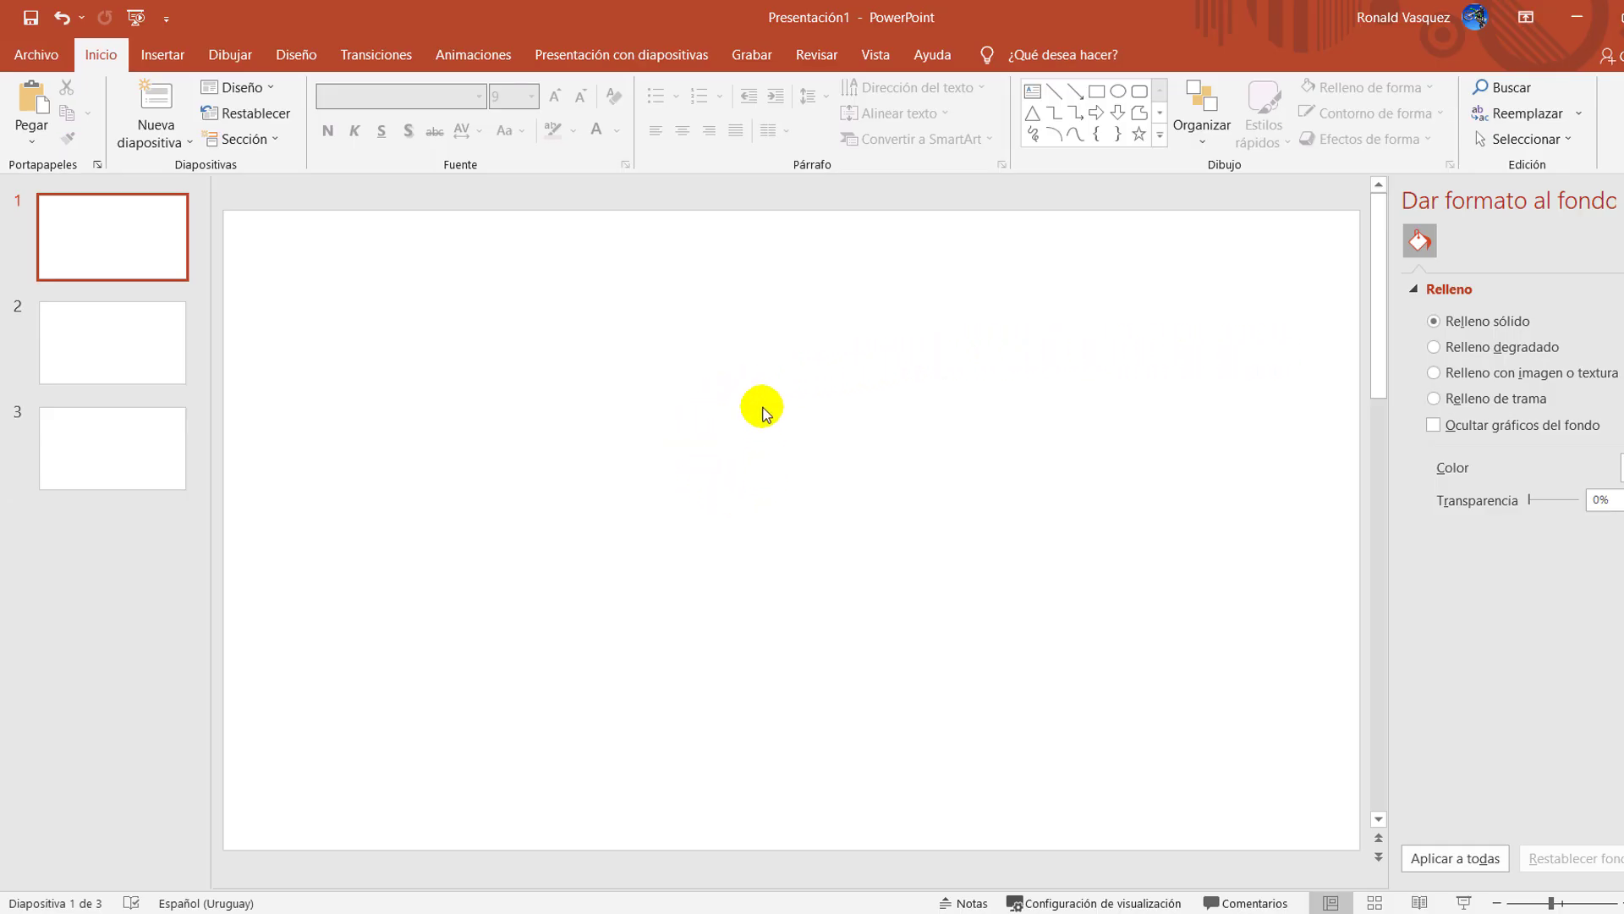
- Paste the VENTAS chart on slide 1 using 'Mantener formato de origen y vincular datos'
{"action": "right_click", "coordinate": [762, 411]}
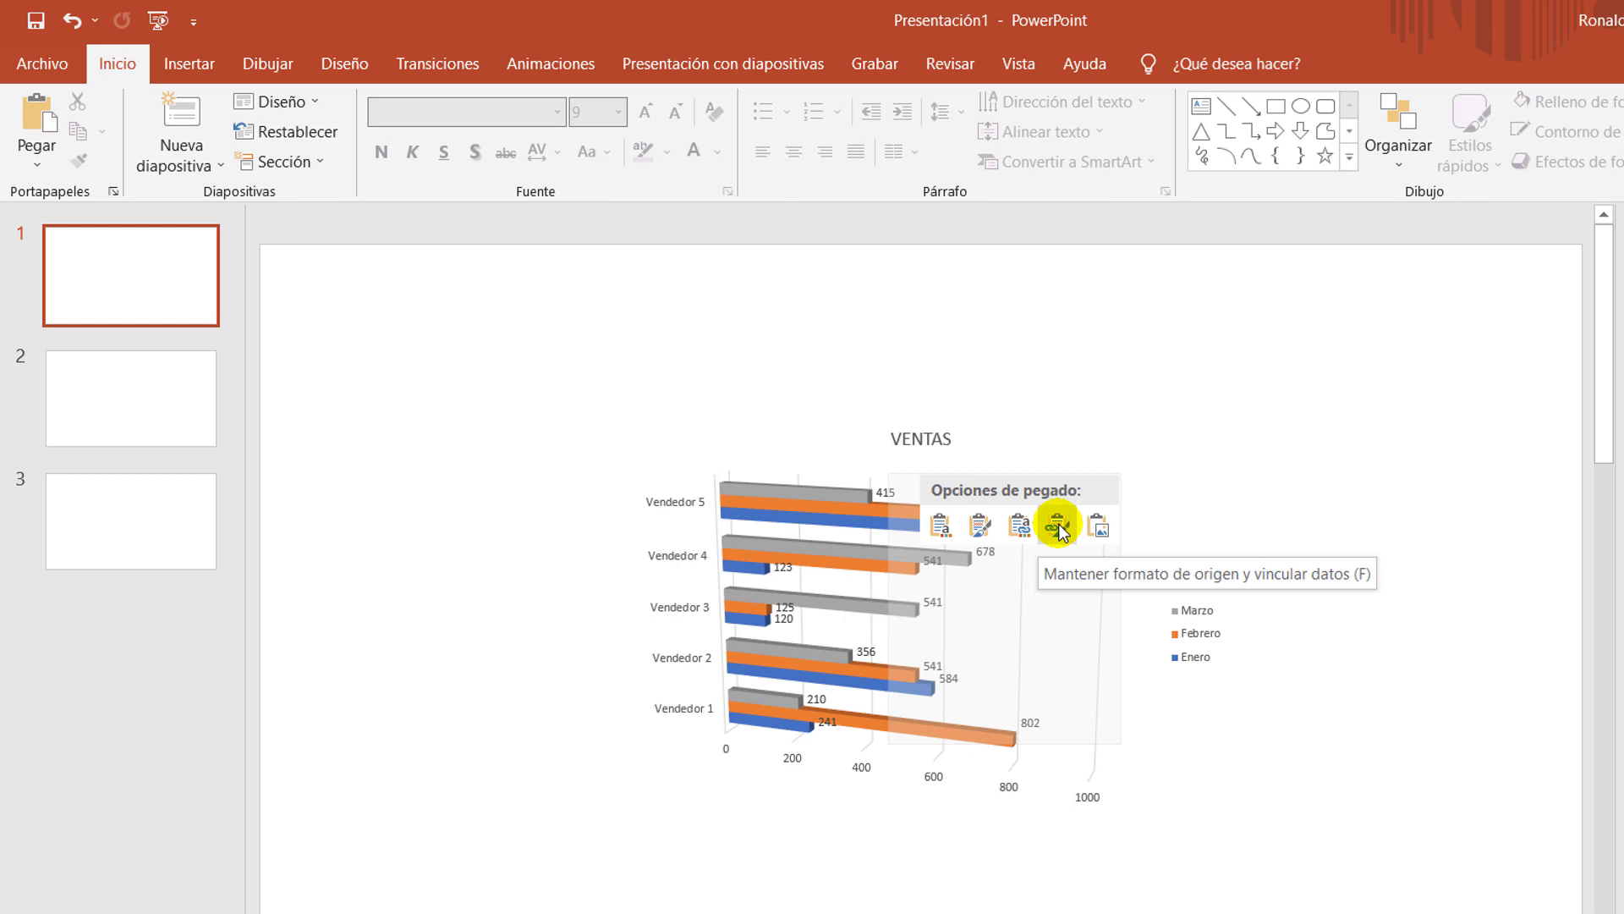
{"action": "left_click", "coordinate": [1057, 529]}
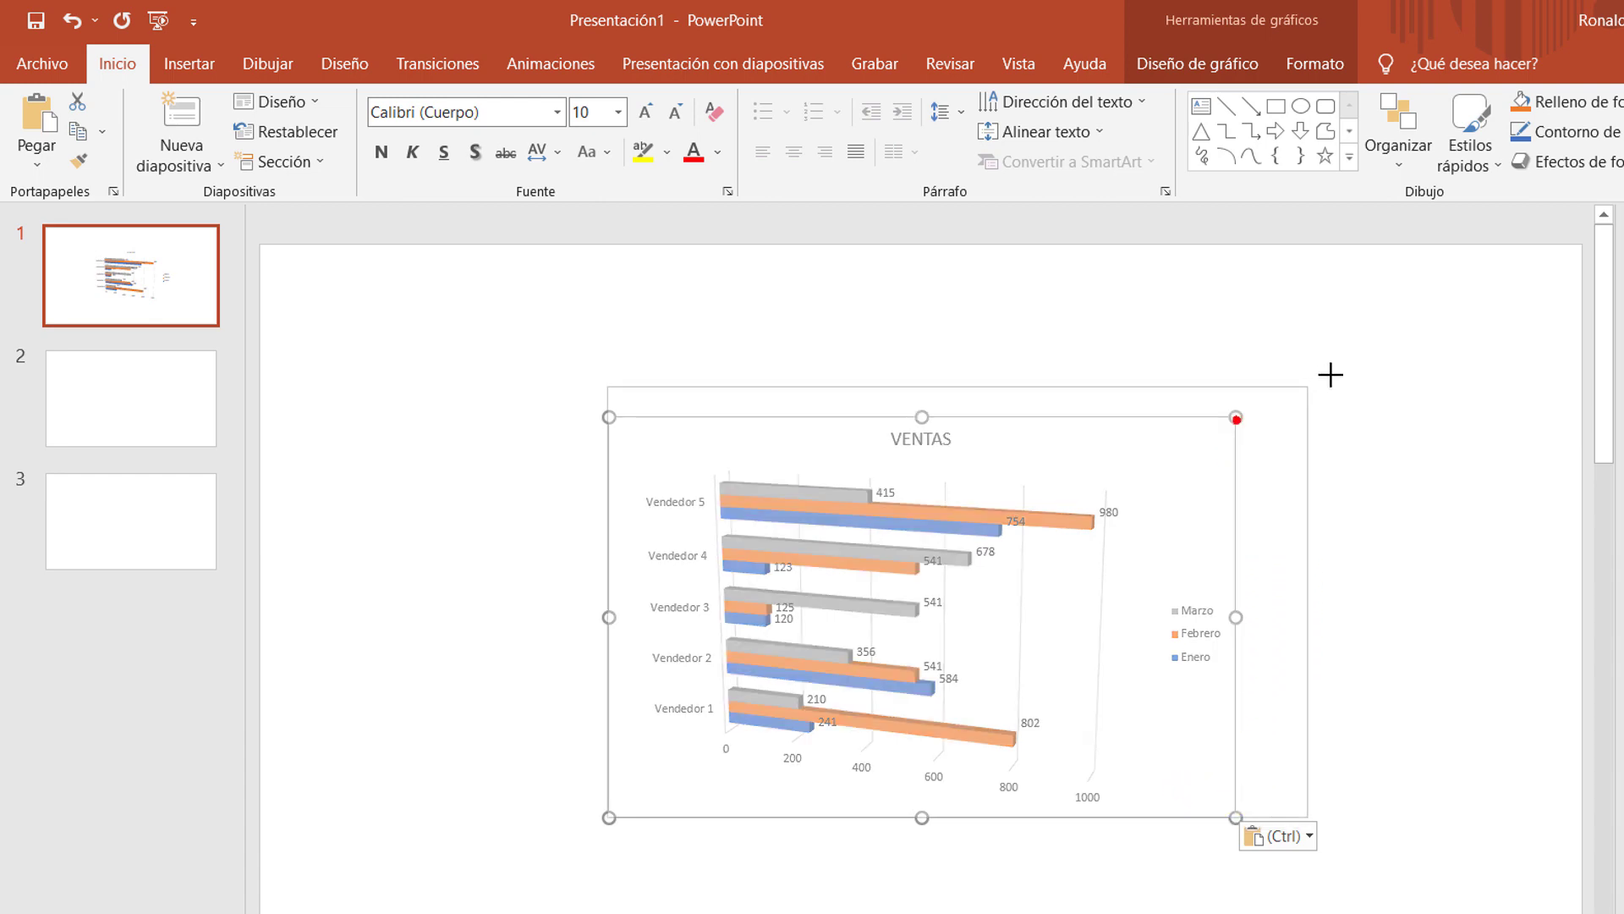
- Stretch the VENTAS chart's corners so it fills most of slide 1
{"action": "left_click_drag", "start_coordinate": [1236, 417], "coordinate": [1426, 324]}
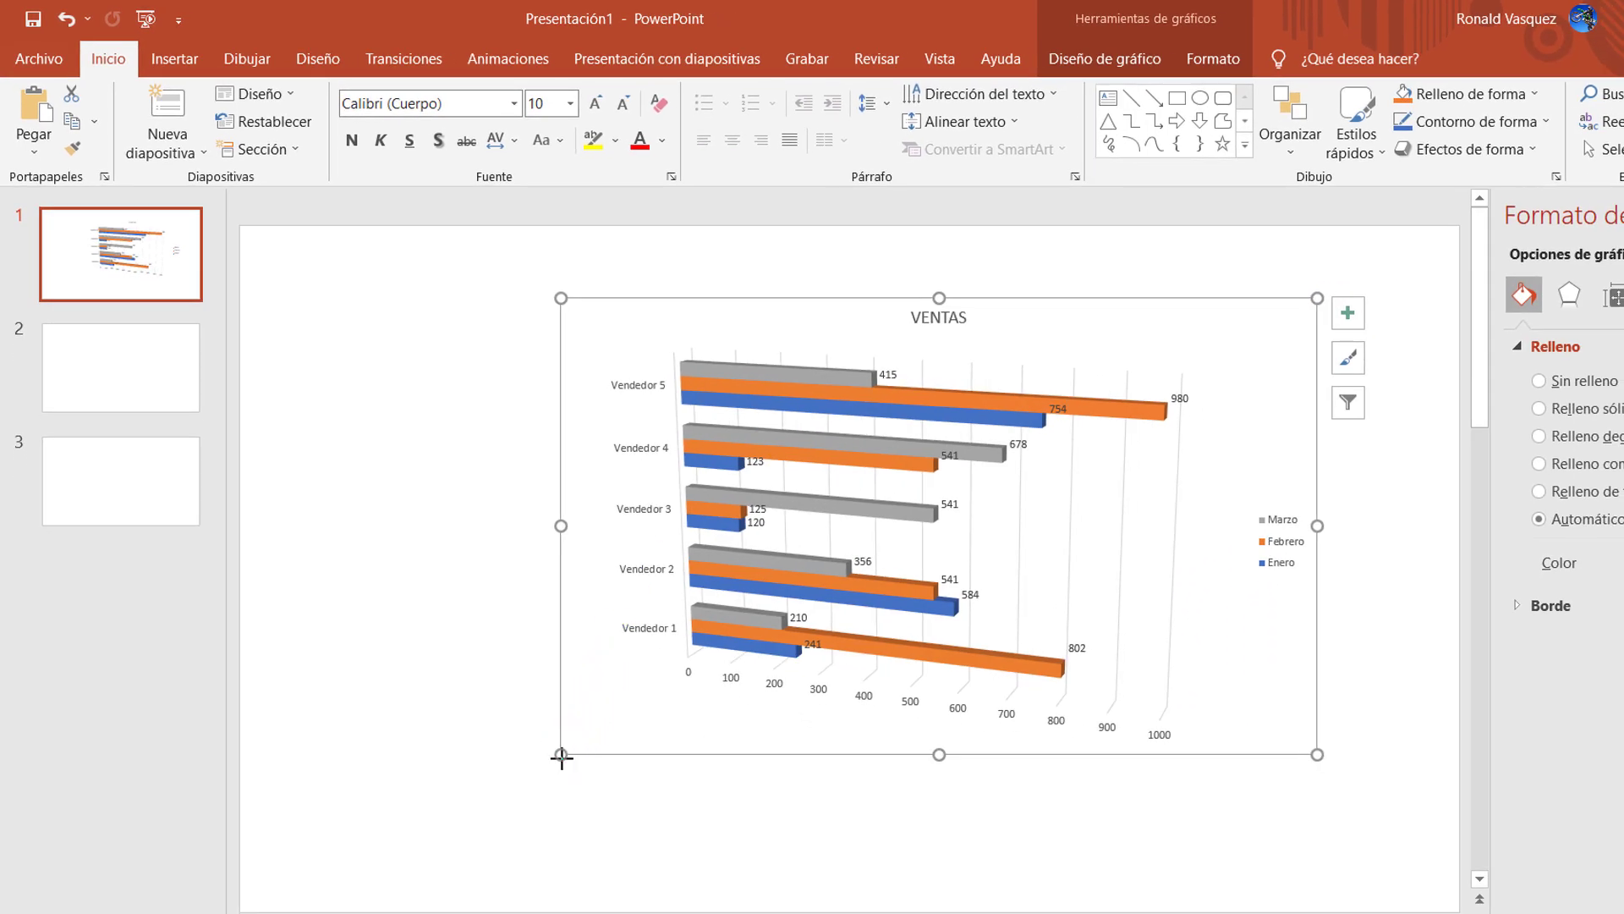
{"action": "left_click_drag", "start_coordinate": [561, 753], "coordinate": [407, 843]}
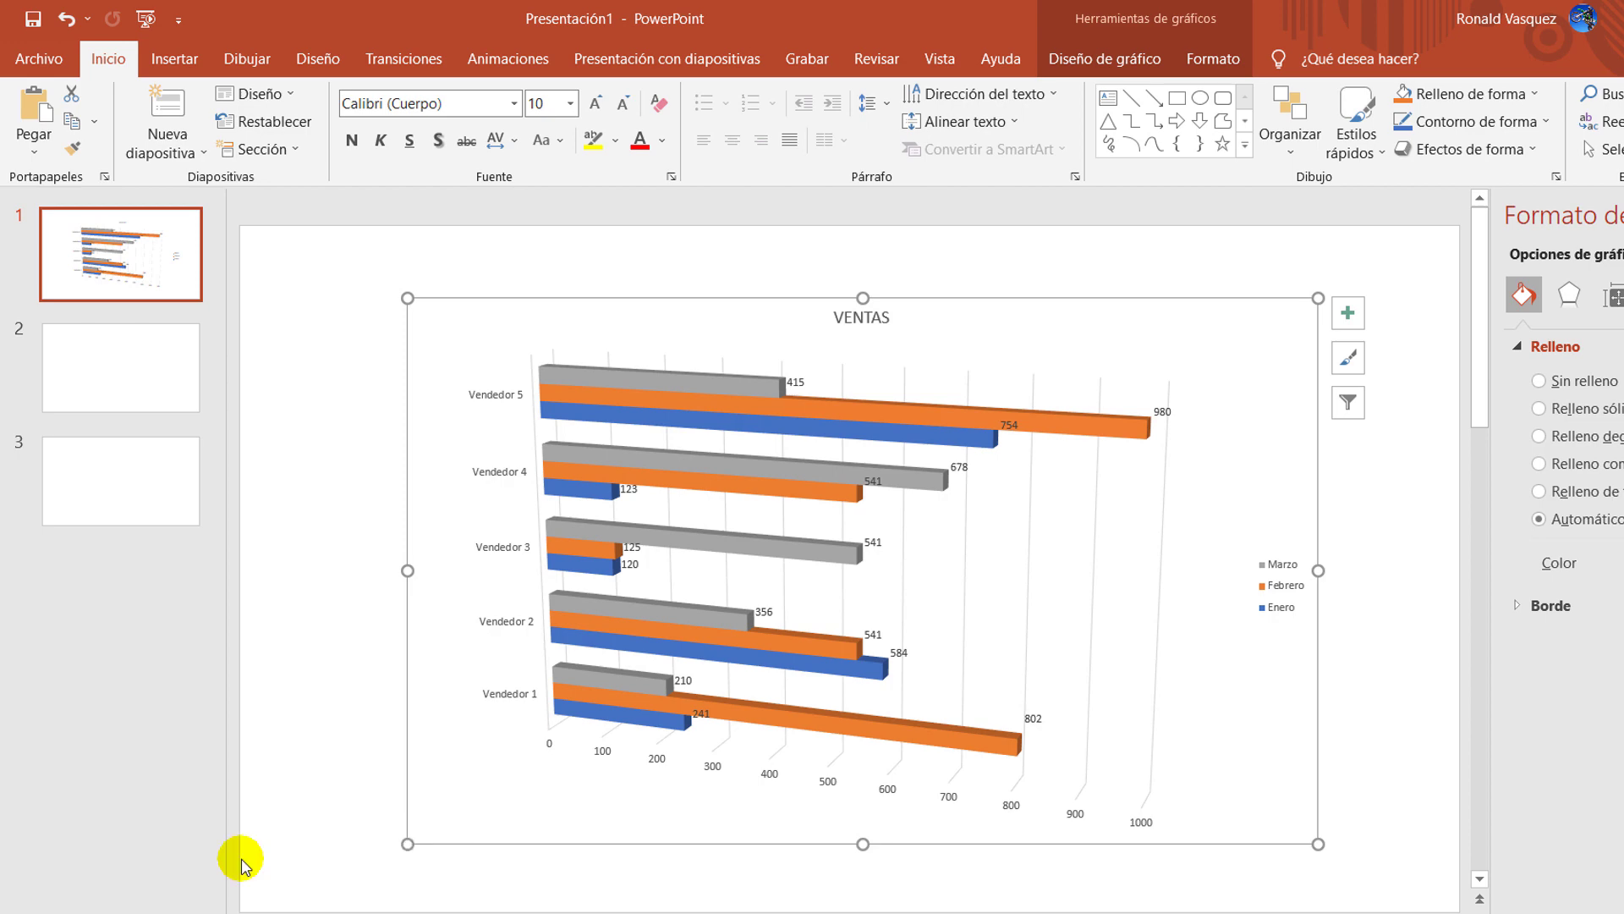
{"action": "left_click", "coordinate": [965, 905]}
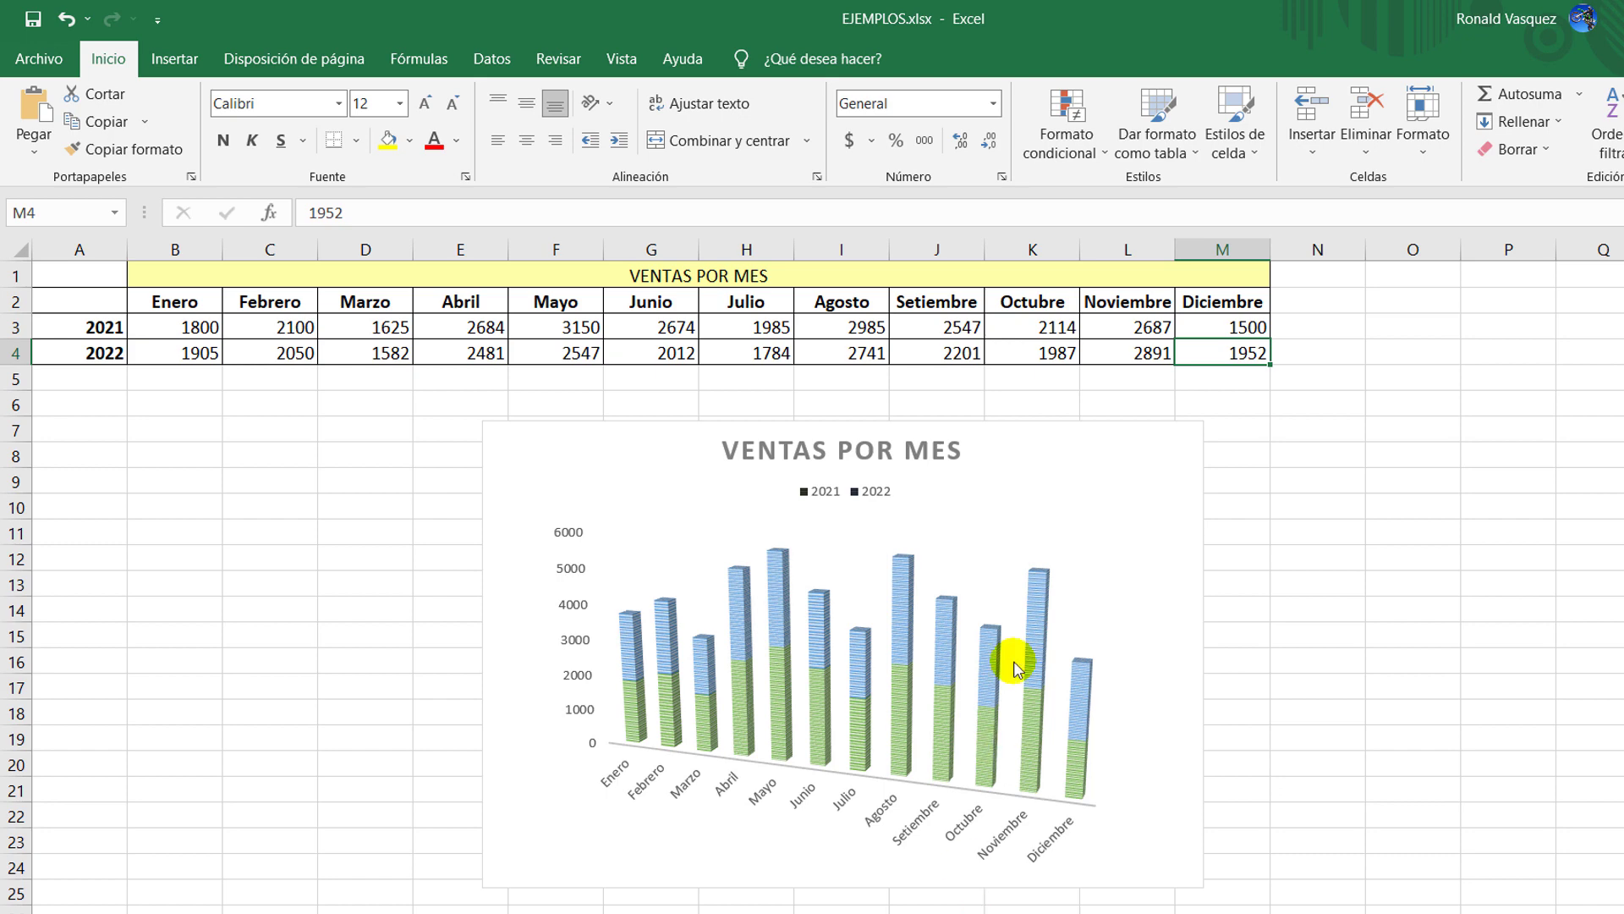
- Copy the VENTAS POR MES column chart from the EJEMPLOS workbook
{"action": "left_click", "coordinate": [1039, 476]}
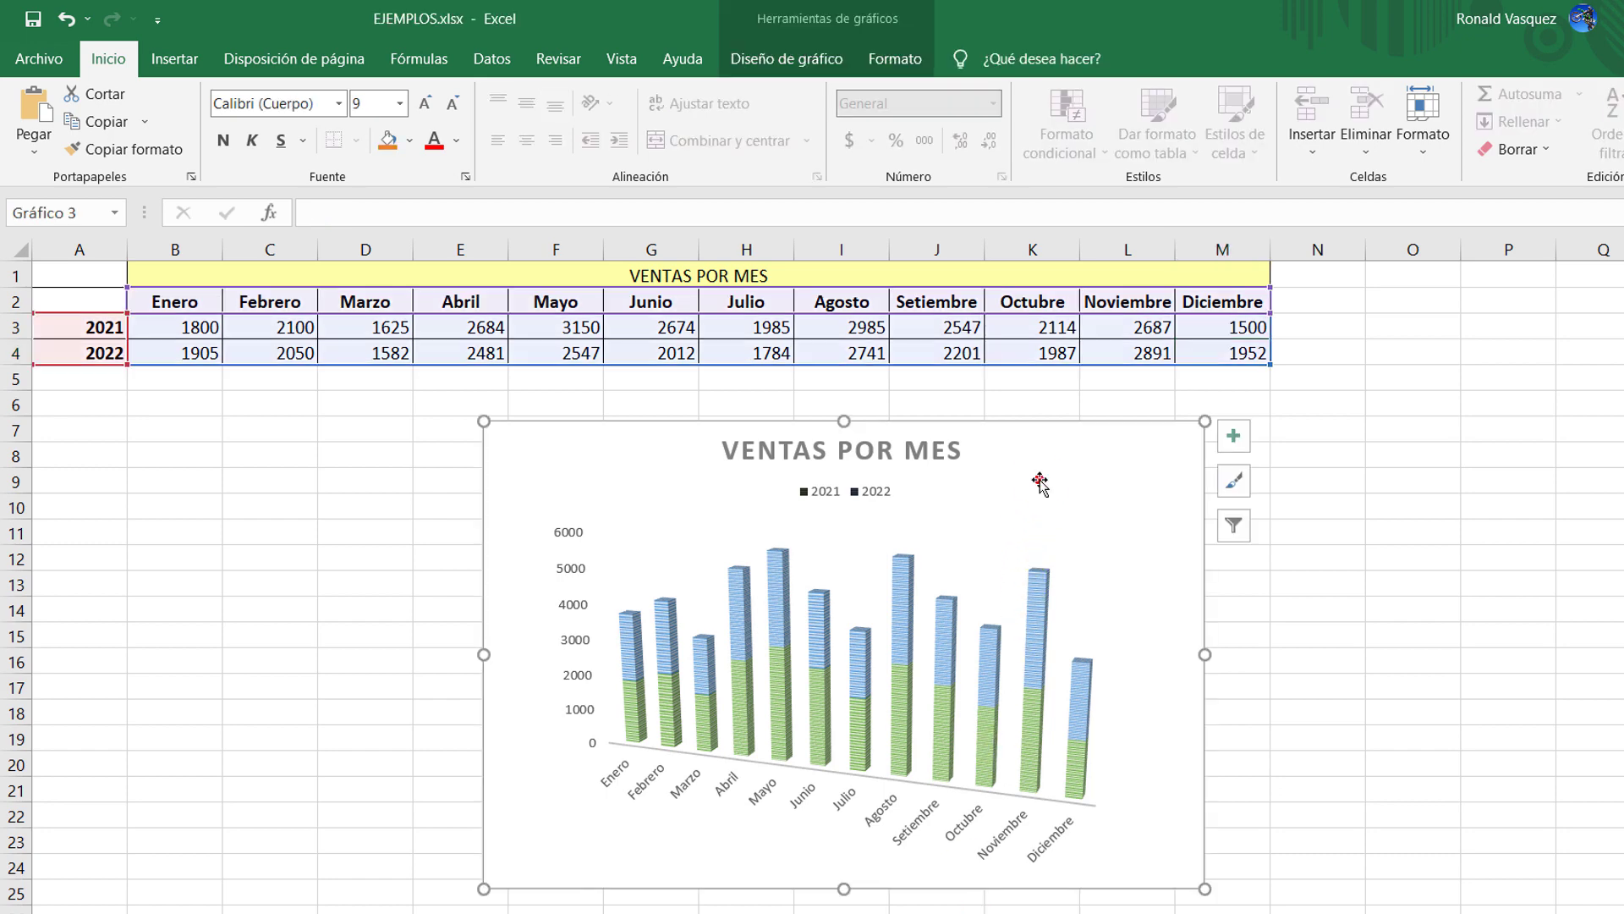
{"action": "right_click", "coordinate": [990, 470]}
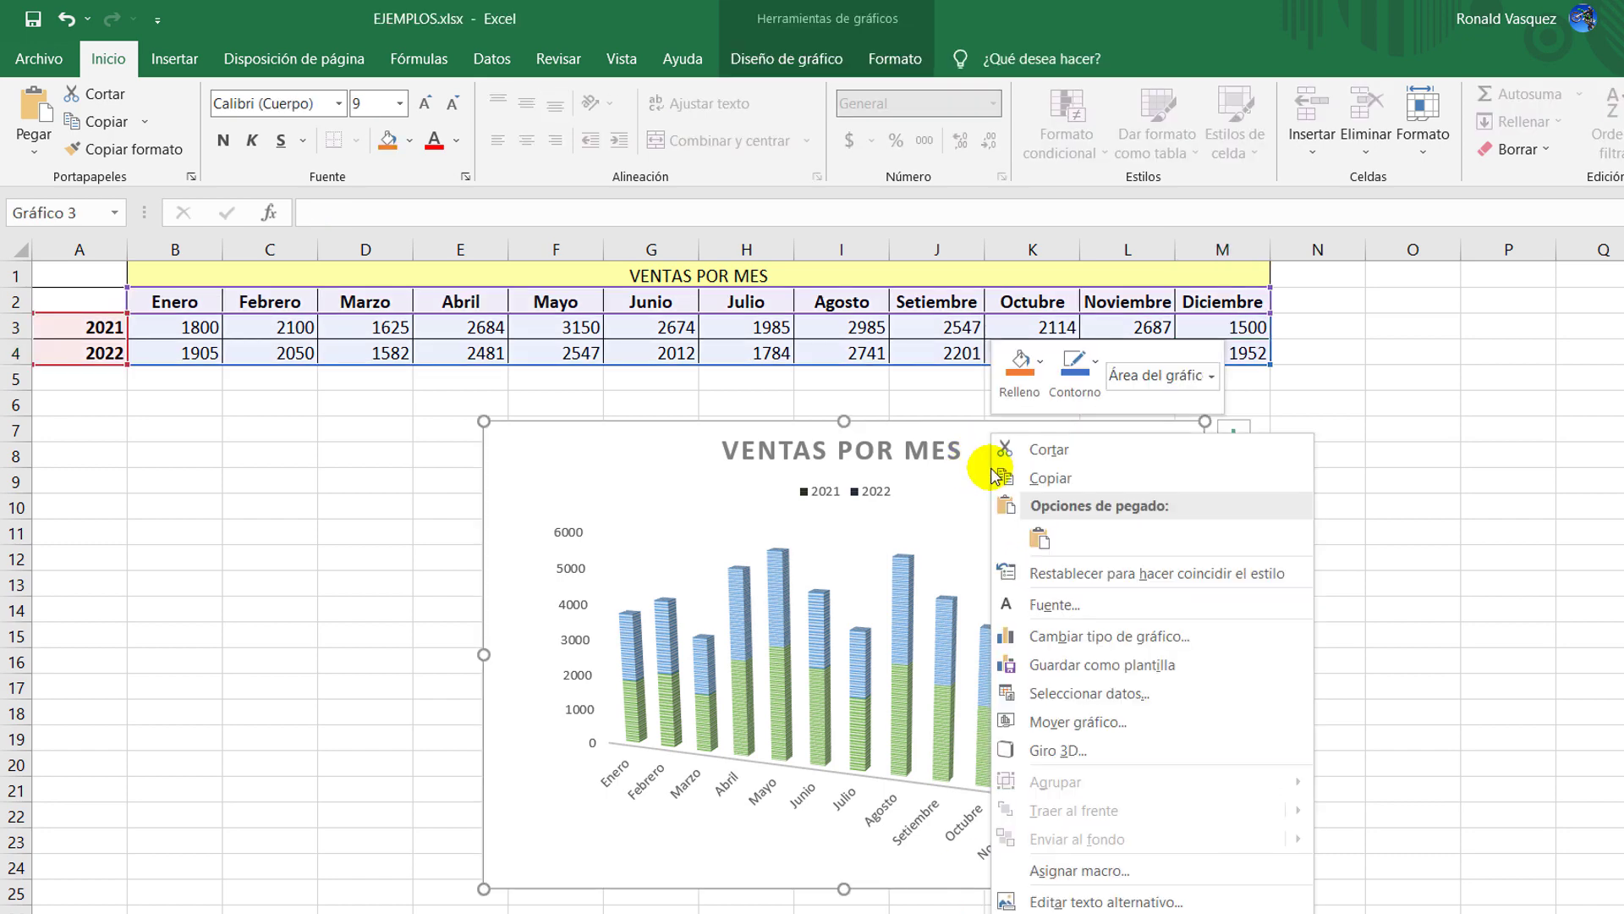
{"action": "left_click", "coordinate": [1057, 478]}
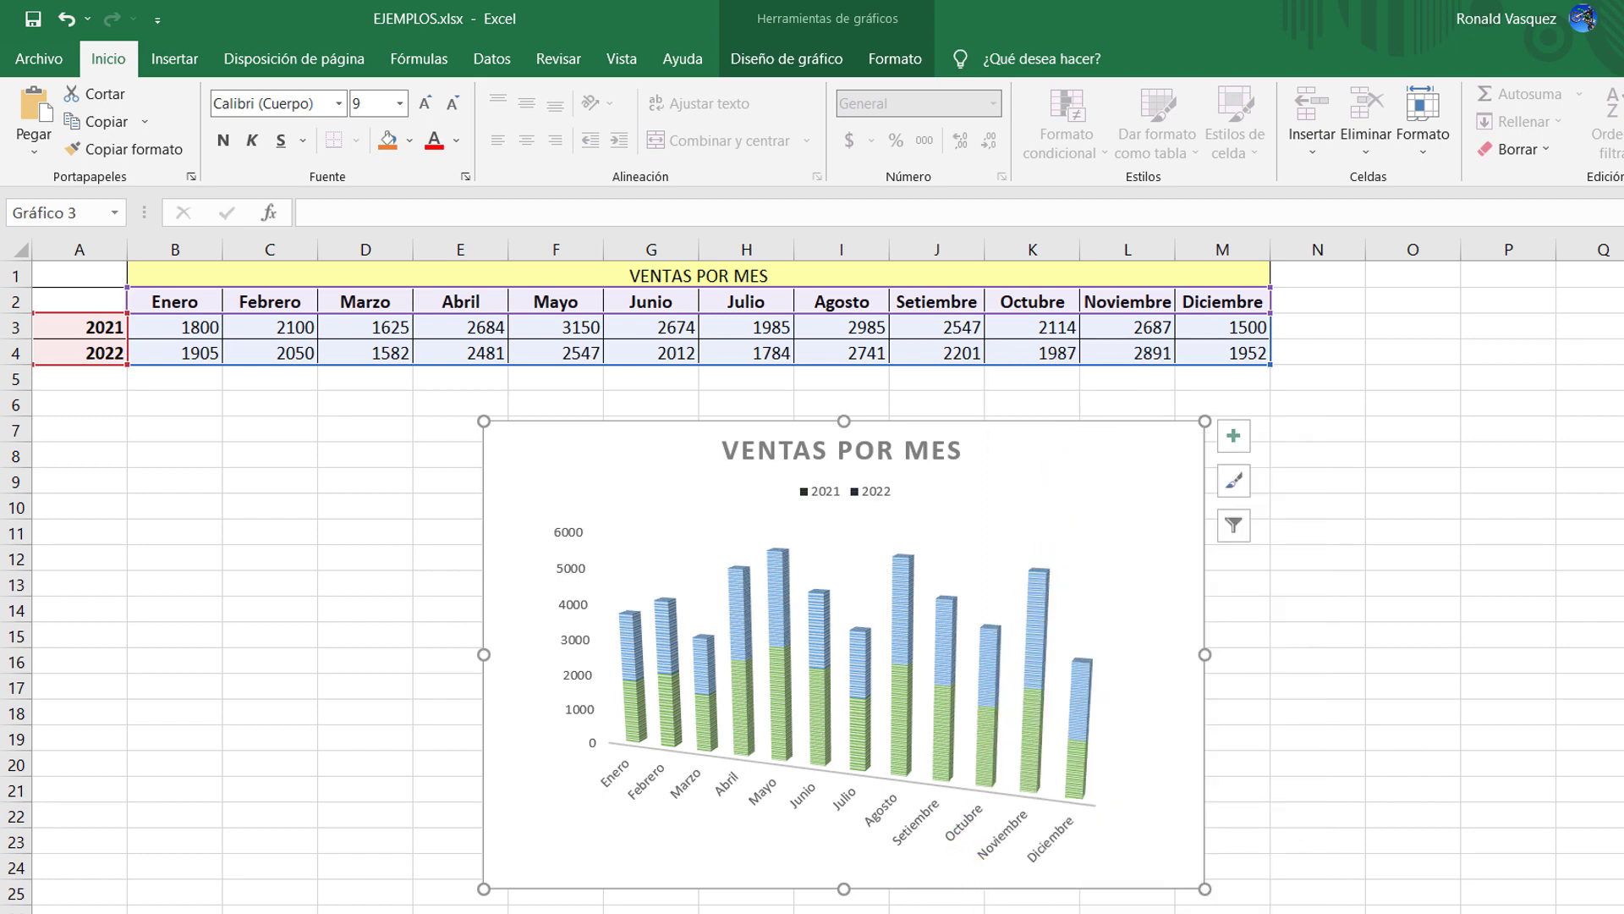
{"action": "left_click", "coordinate": [949, 912]}
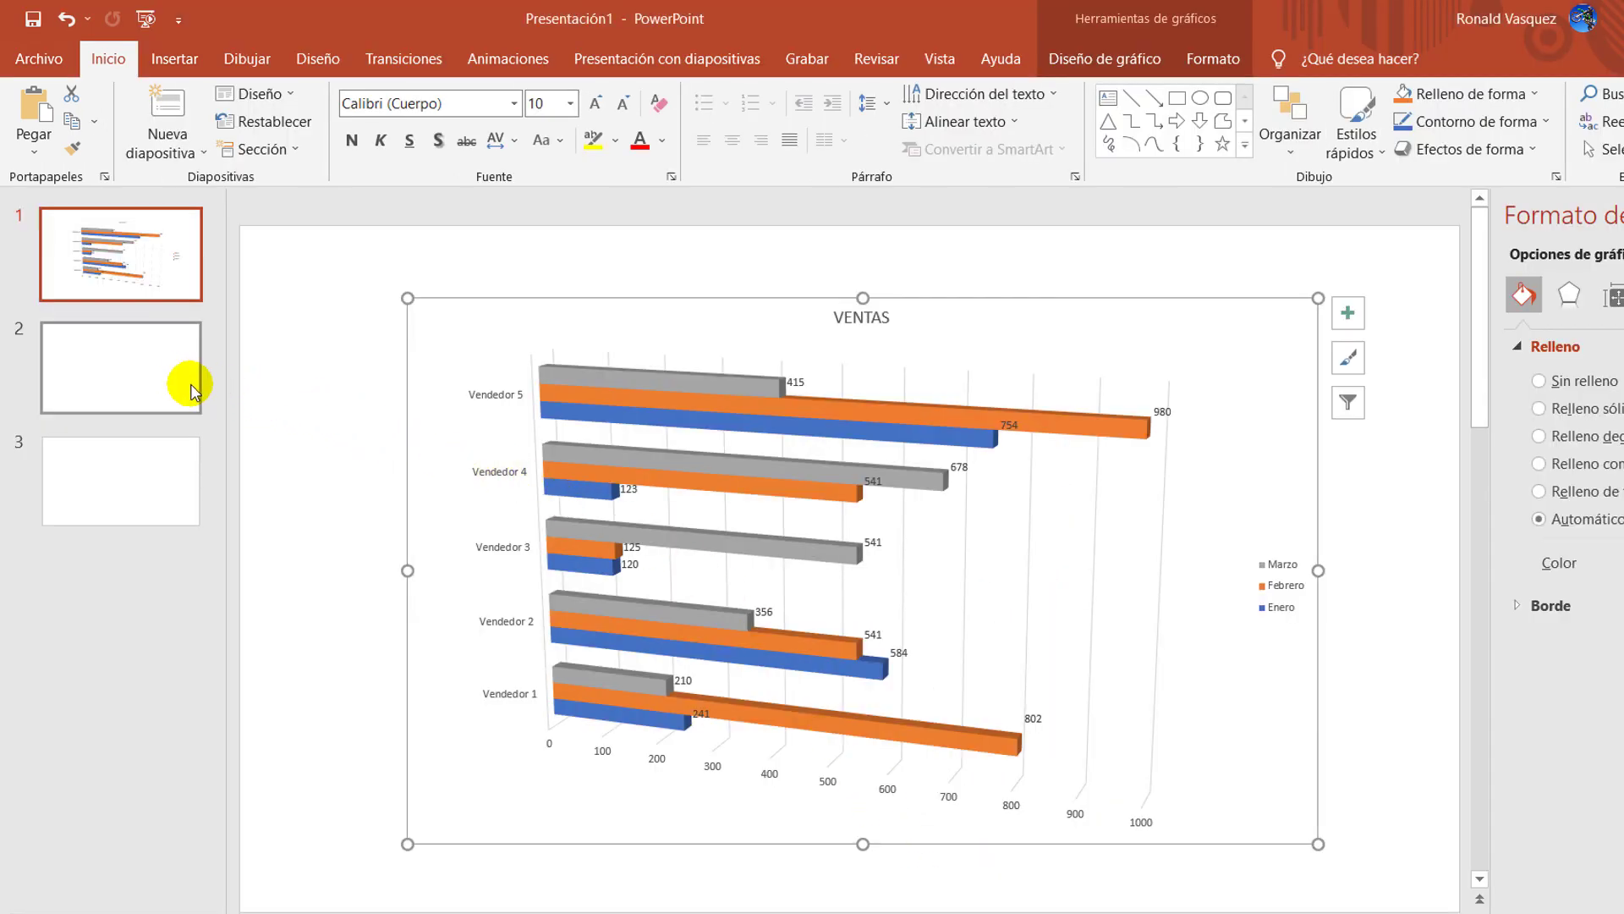
- Paste the VENTAS POR MES chart onto slide 2, keeping source formatting and linking data
{"action": "left_click", "coordinate": [168, 376]}
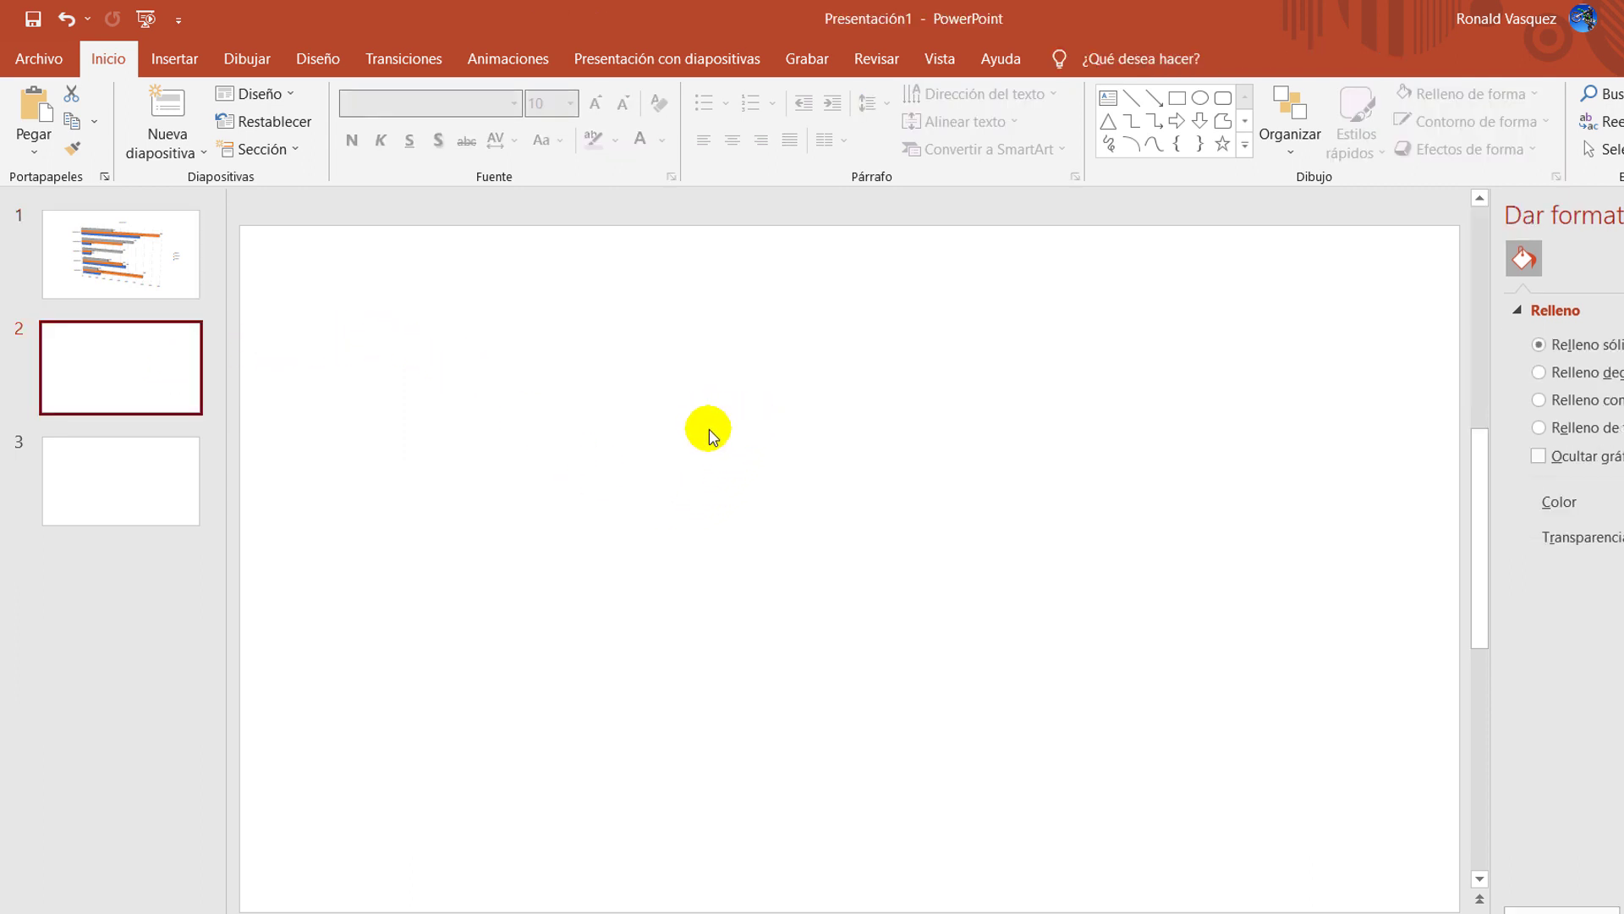
{"action": "right_click", "coordinate": [735, 412]}
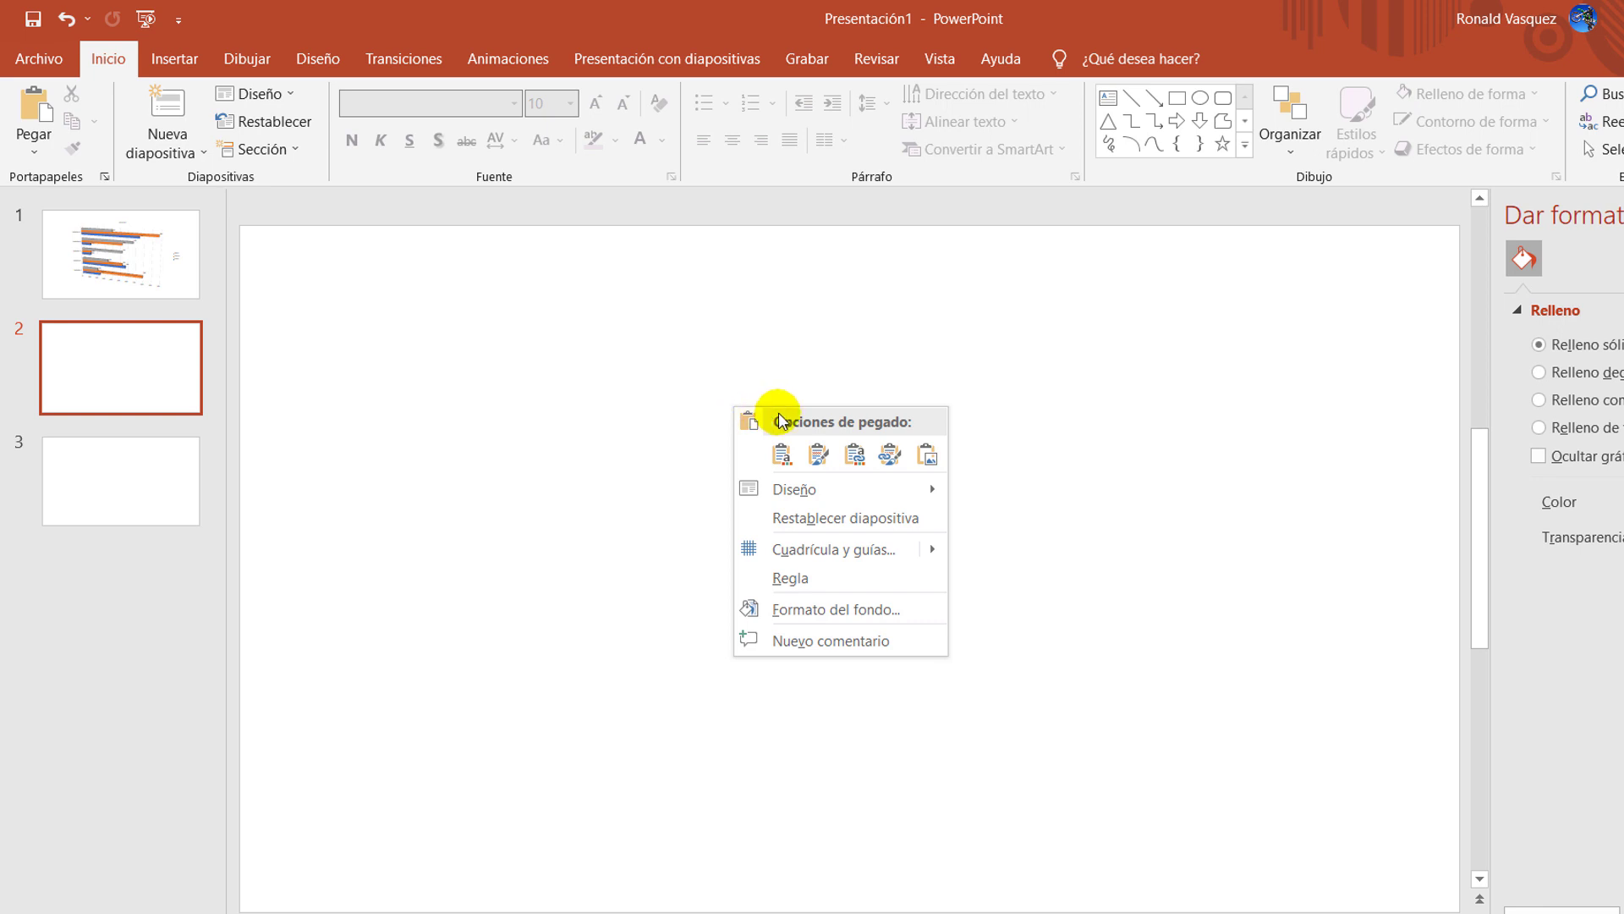
{"action": "left_click", "coordinate": [889, 457]}
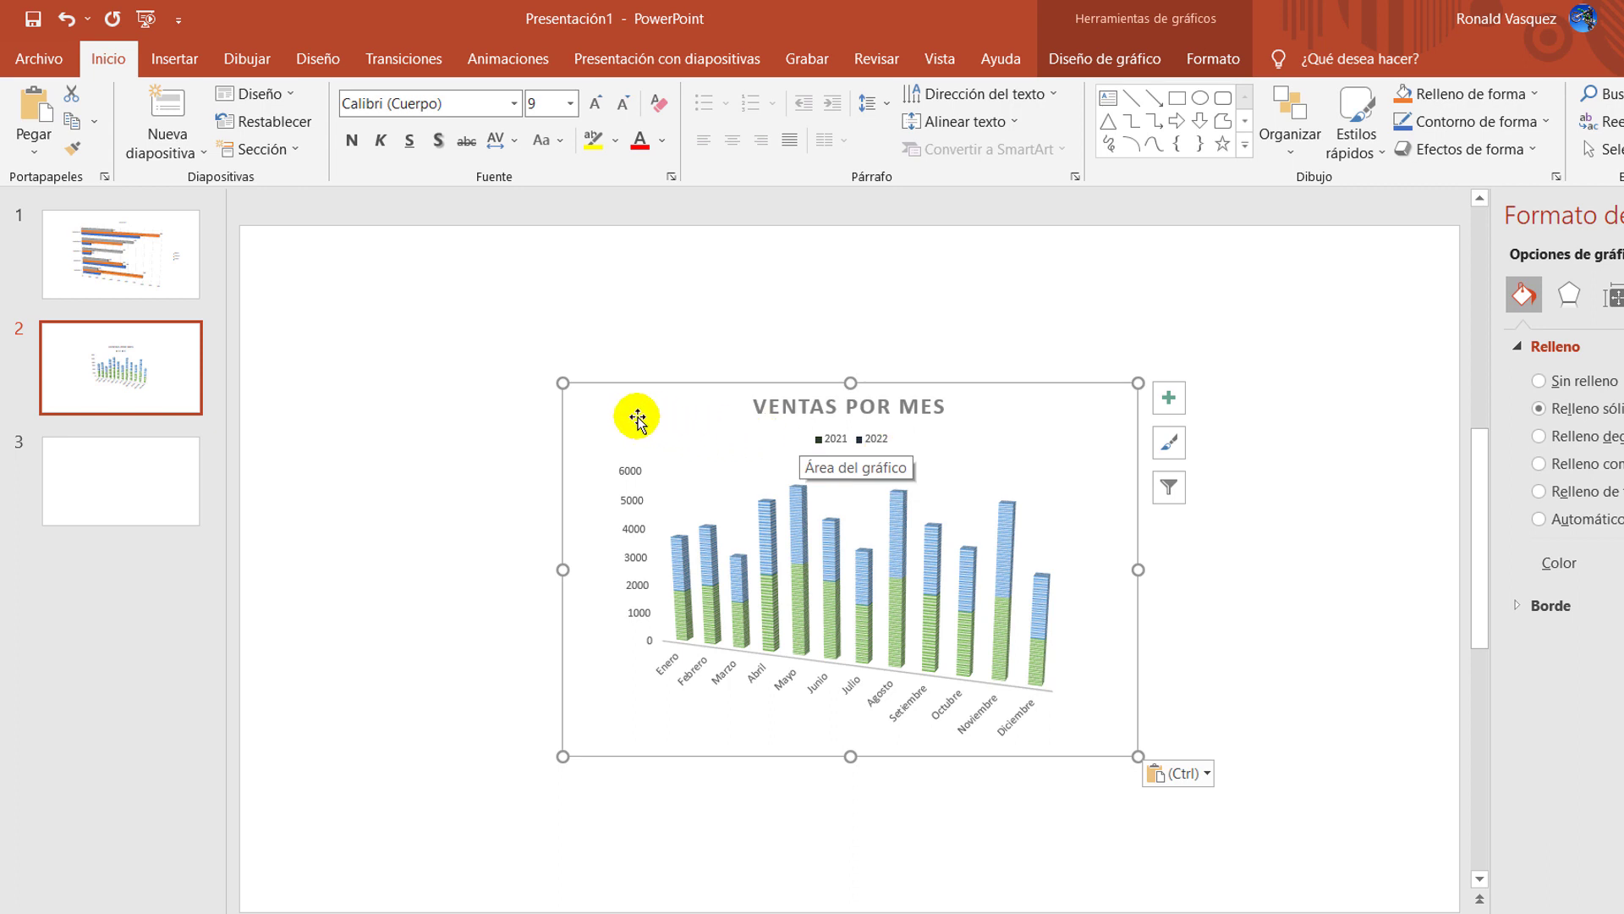
- Stretch the VENTAS POR MES chart's corners so it fills slide 2
{"action": "mouse_move", "coordinate": [563, 384]}
{"action": "left_mouse_down"}
{"action": "mouse_move", "coordinate": [390, 334]}
{"action": "mouse_move", "coordinate": [315, 264]}
{"action": "left_mouse_up"}
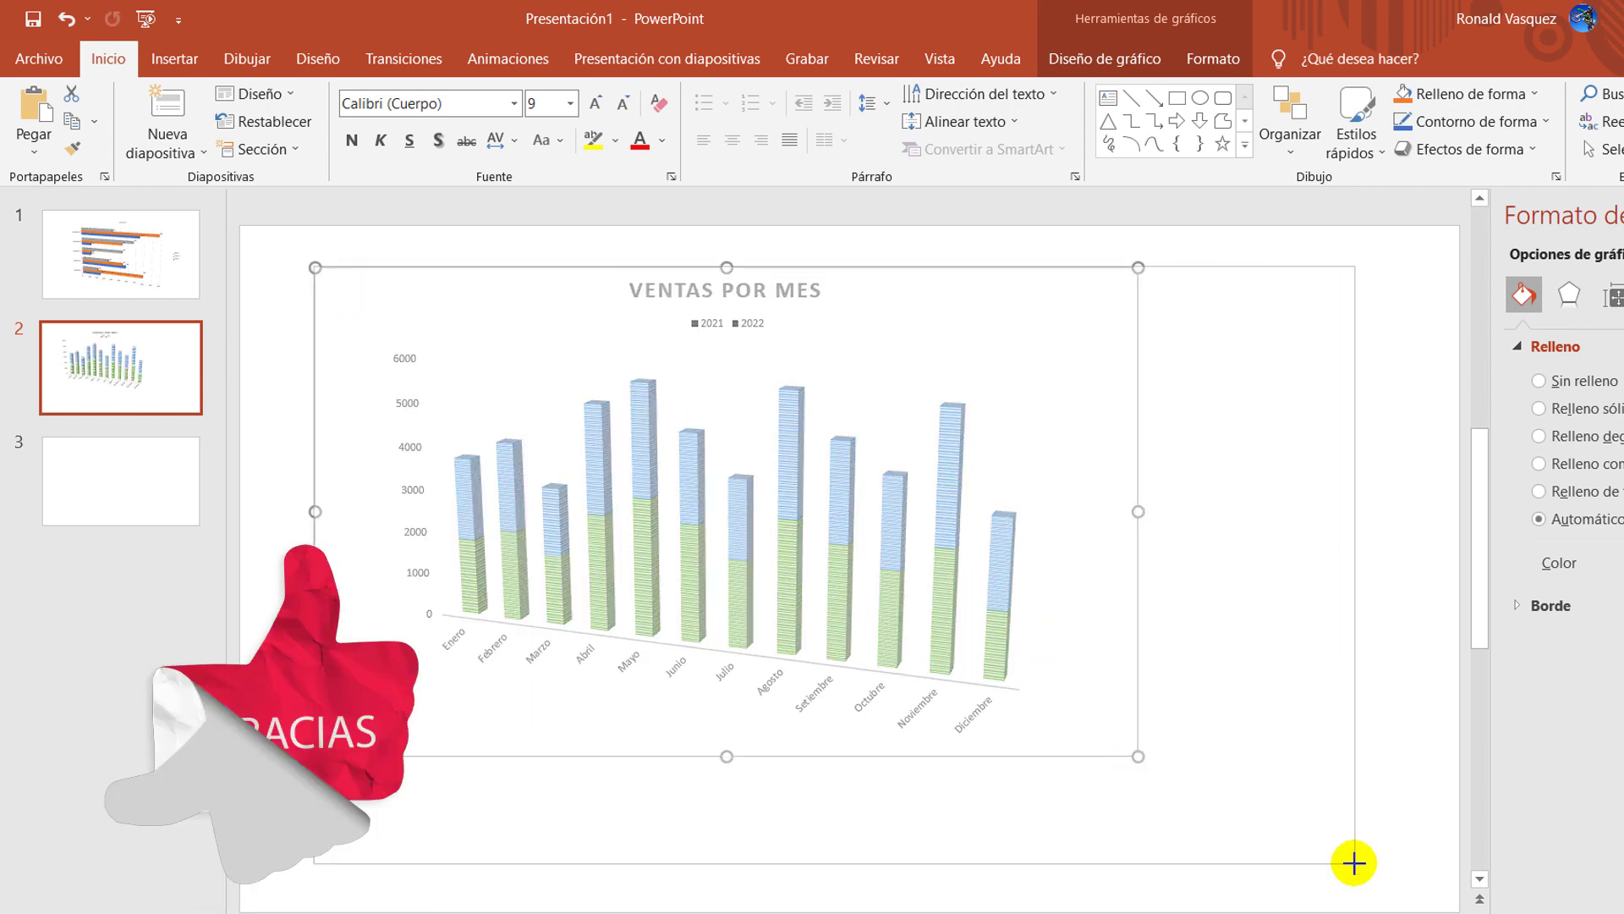
{"action": "left_click_drag", "start_coordinate": [1156, 772], "coordinate": [1356, 864]}
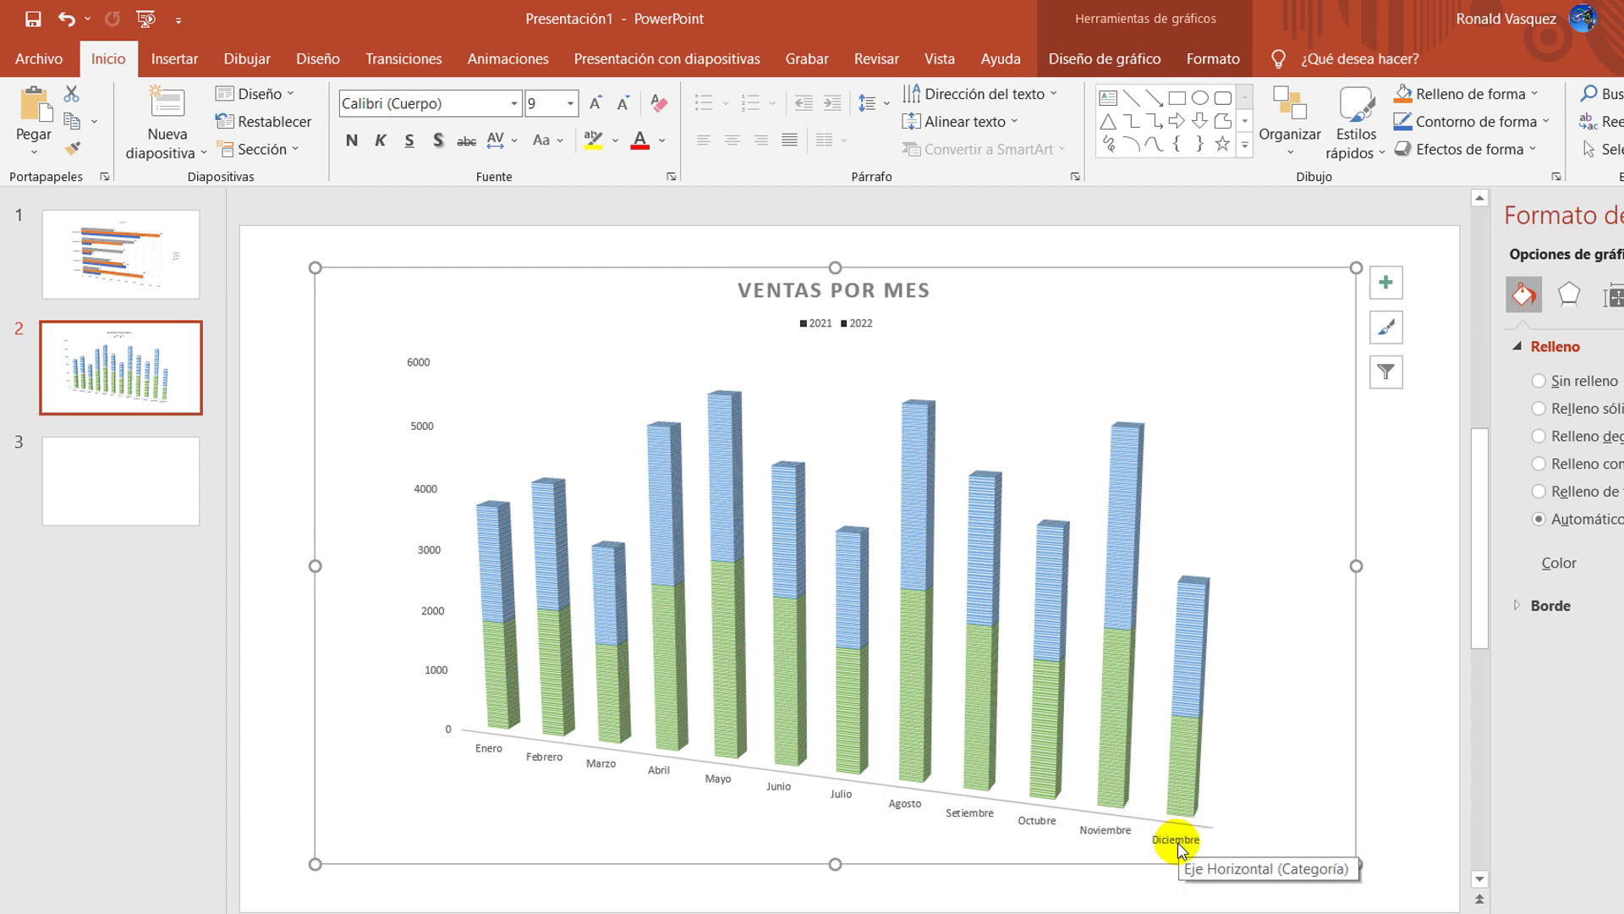
{"action": "key", "text": "alt+Tab"}
- Enter 100 in cell M3 for 2021 Diciembre, replacing 1500
{"action": "left_click", "coordinate": [1322, 359]}
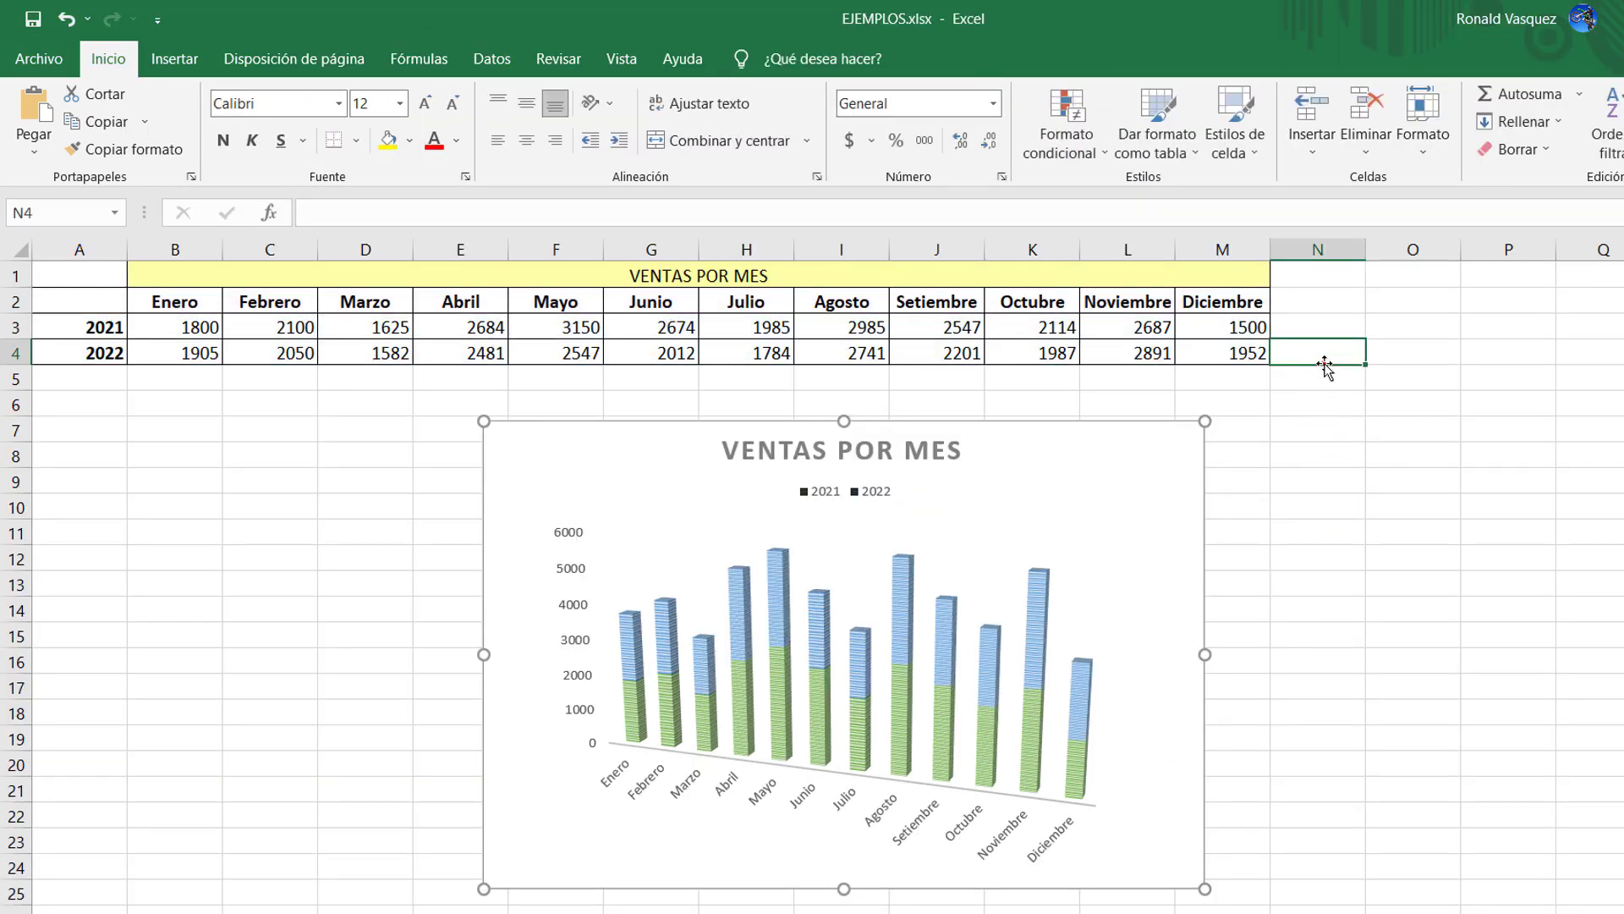
{"action": "left_click", "coordinate": [1235, 329]}
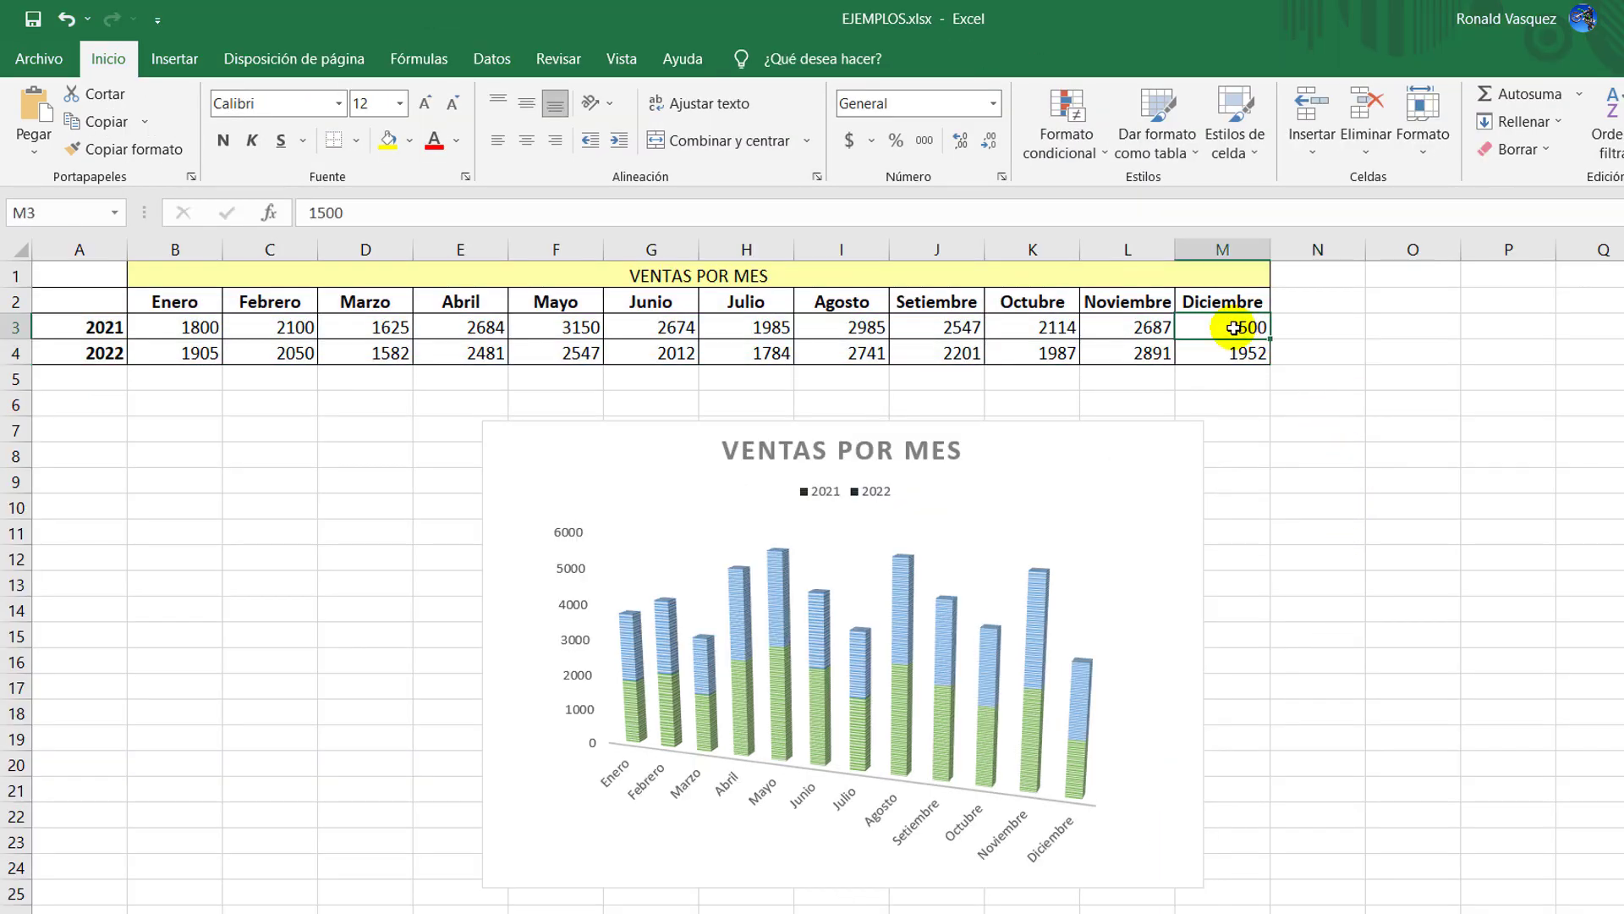
{"action": "type", "text": "100"}
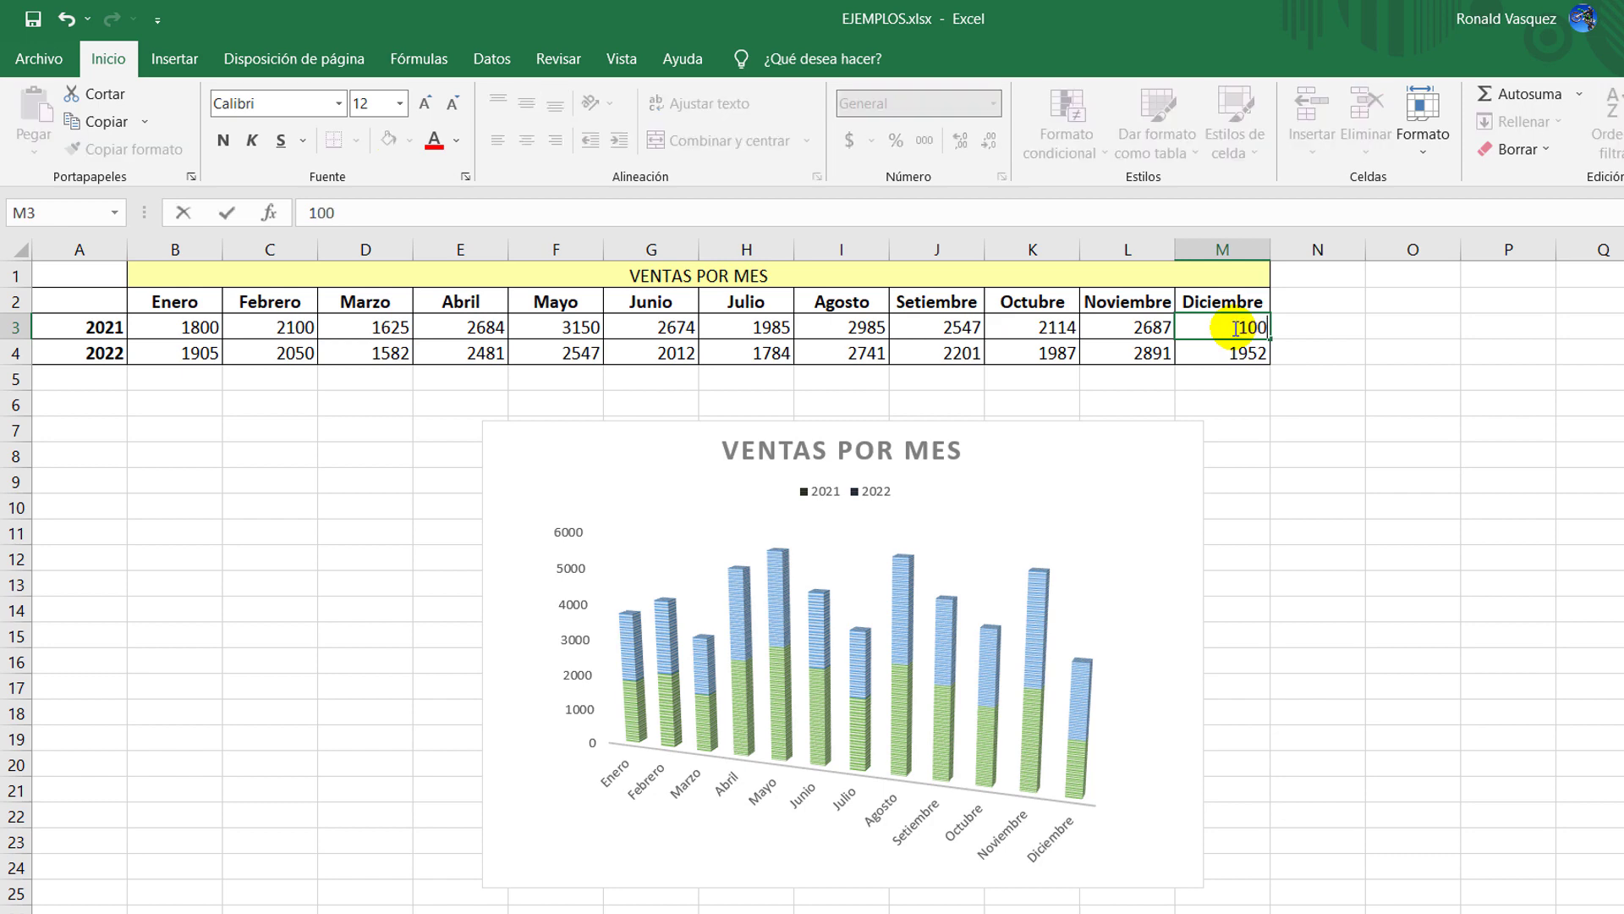
{"action": "key", "text": "Return"}
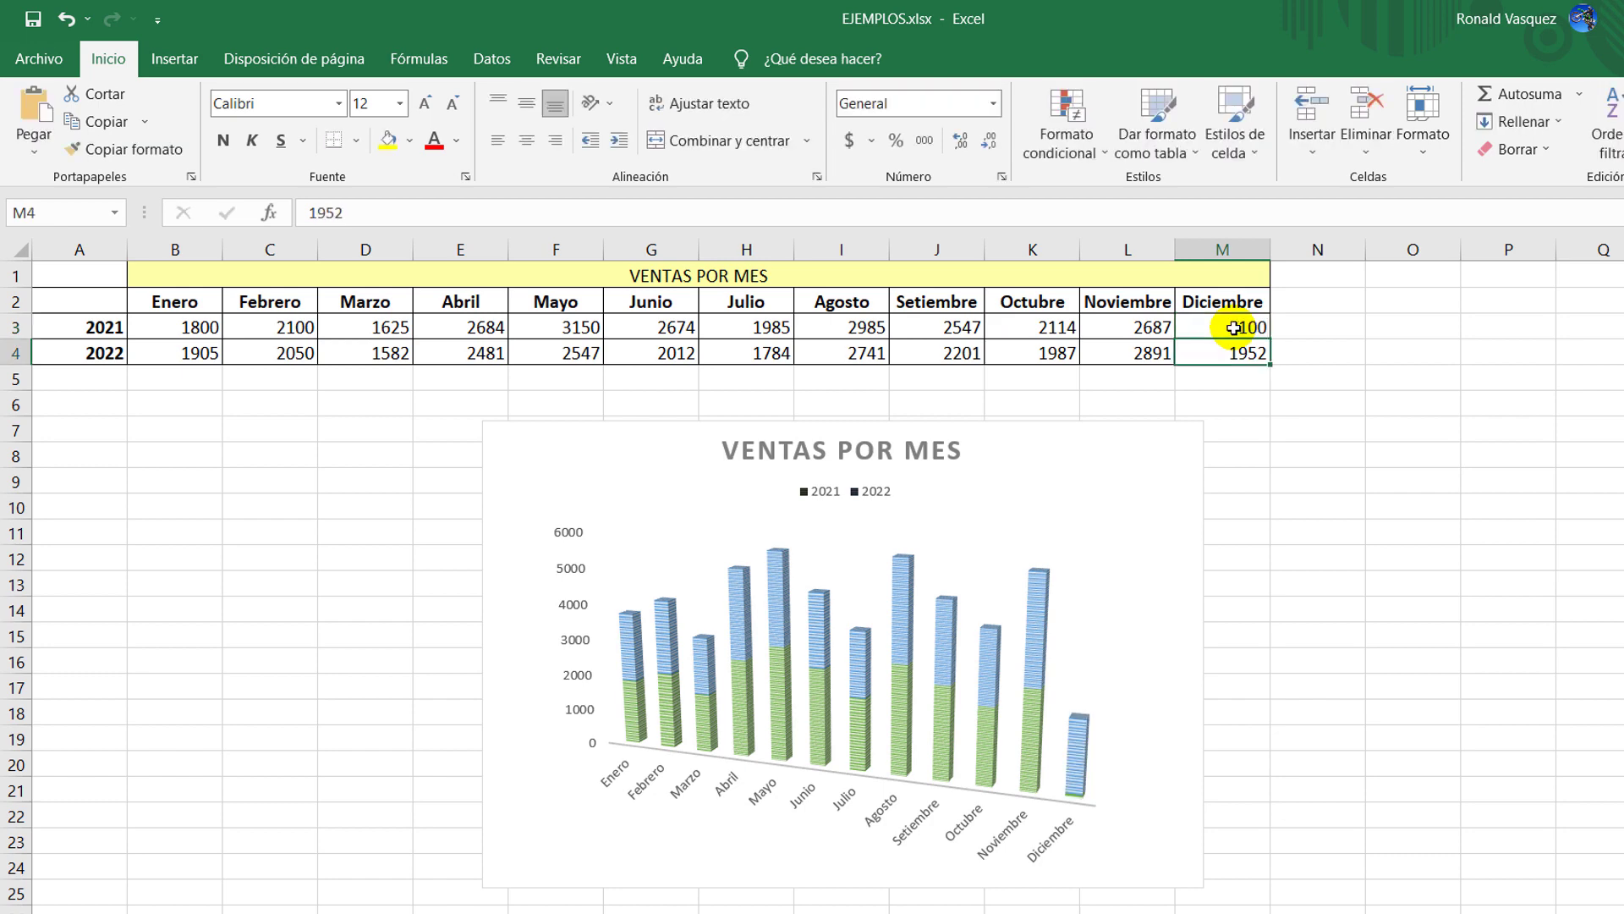
{"action": "key", "text": "alt+Tab"}
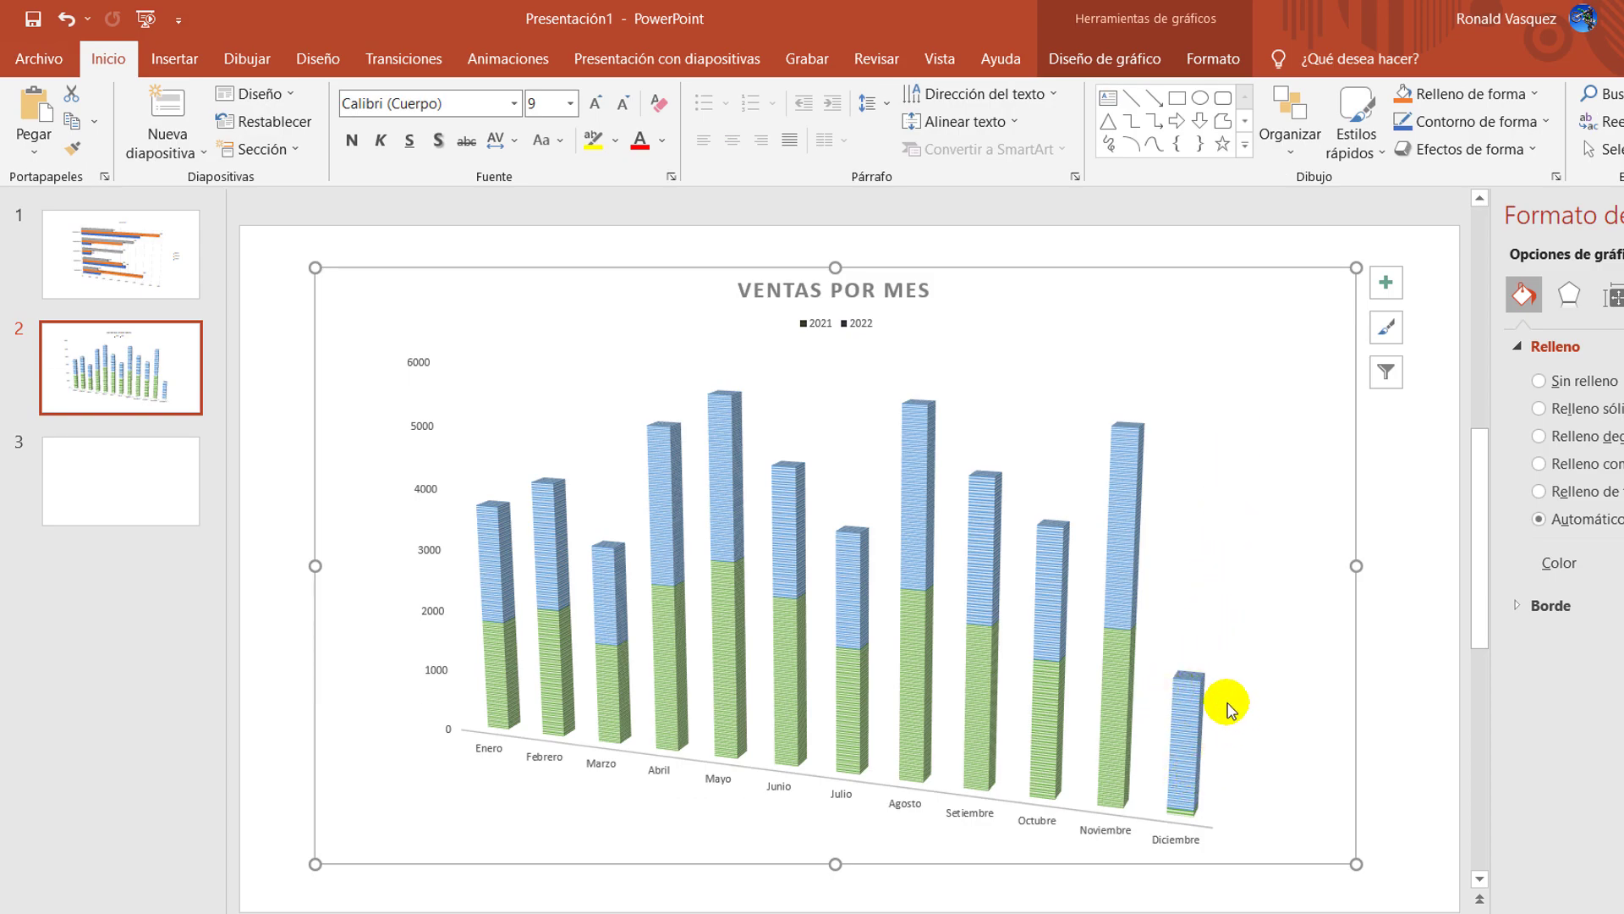
- Turn on Tabla de datos and Líneas de cuadrícula for the VENTAS POR MES chart
{"action": "left_click", "coordinate": [1249, 719]}
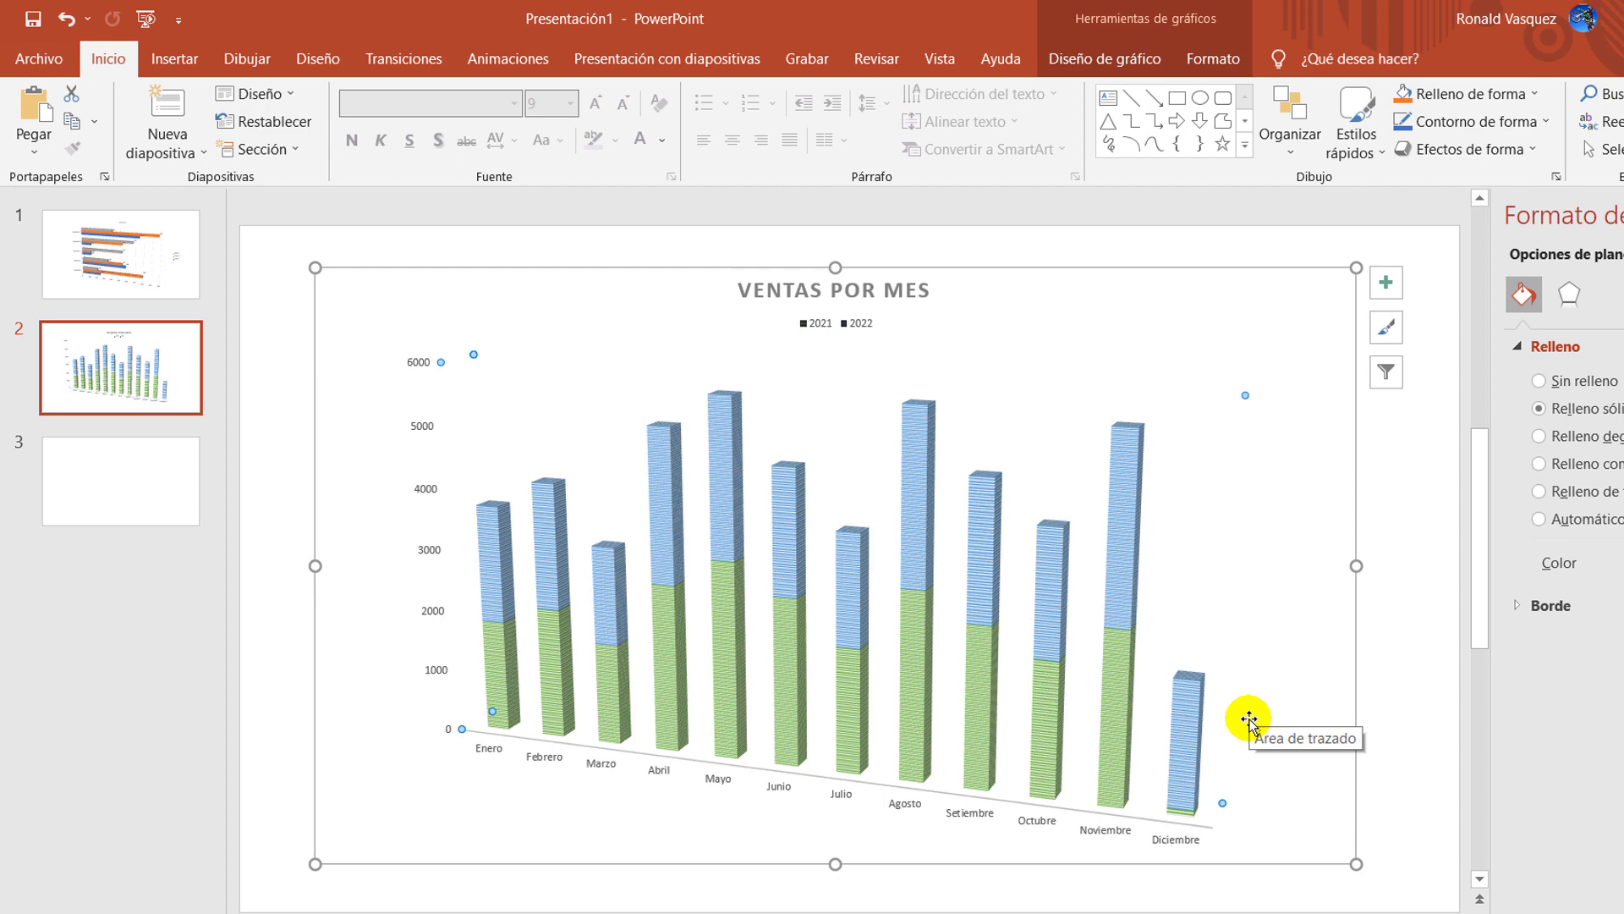
{"action": "left_click", "coordinate": [1388, 293]}
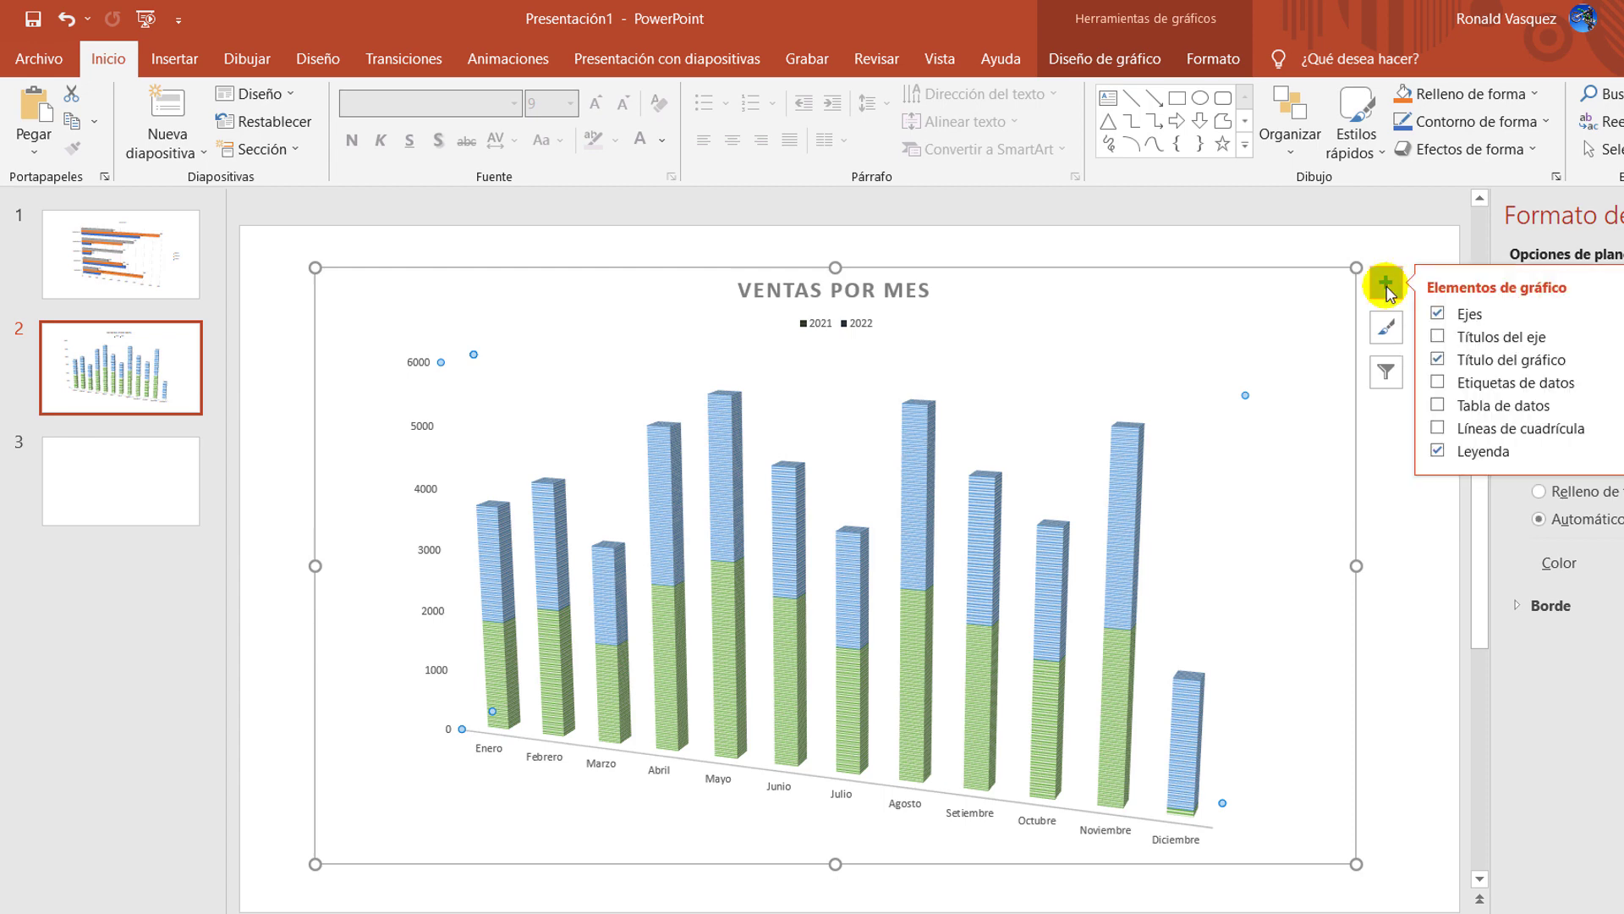
{"action": "left_click", "coordinate": [1438, 406]}
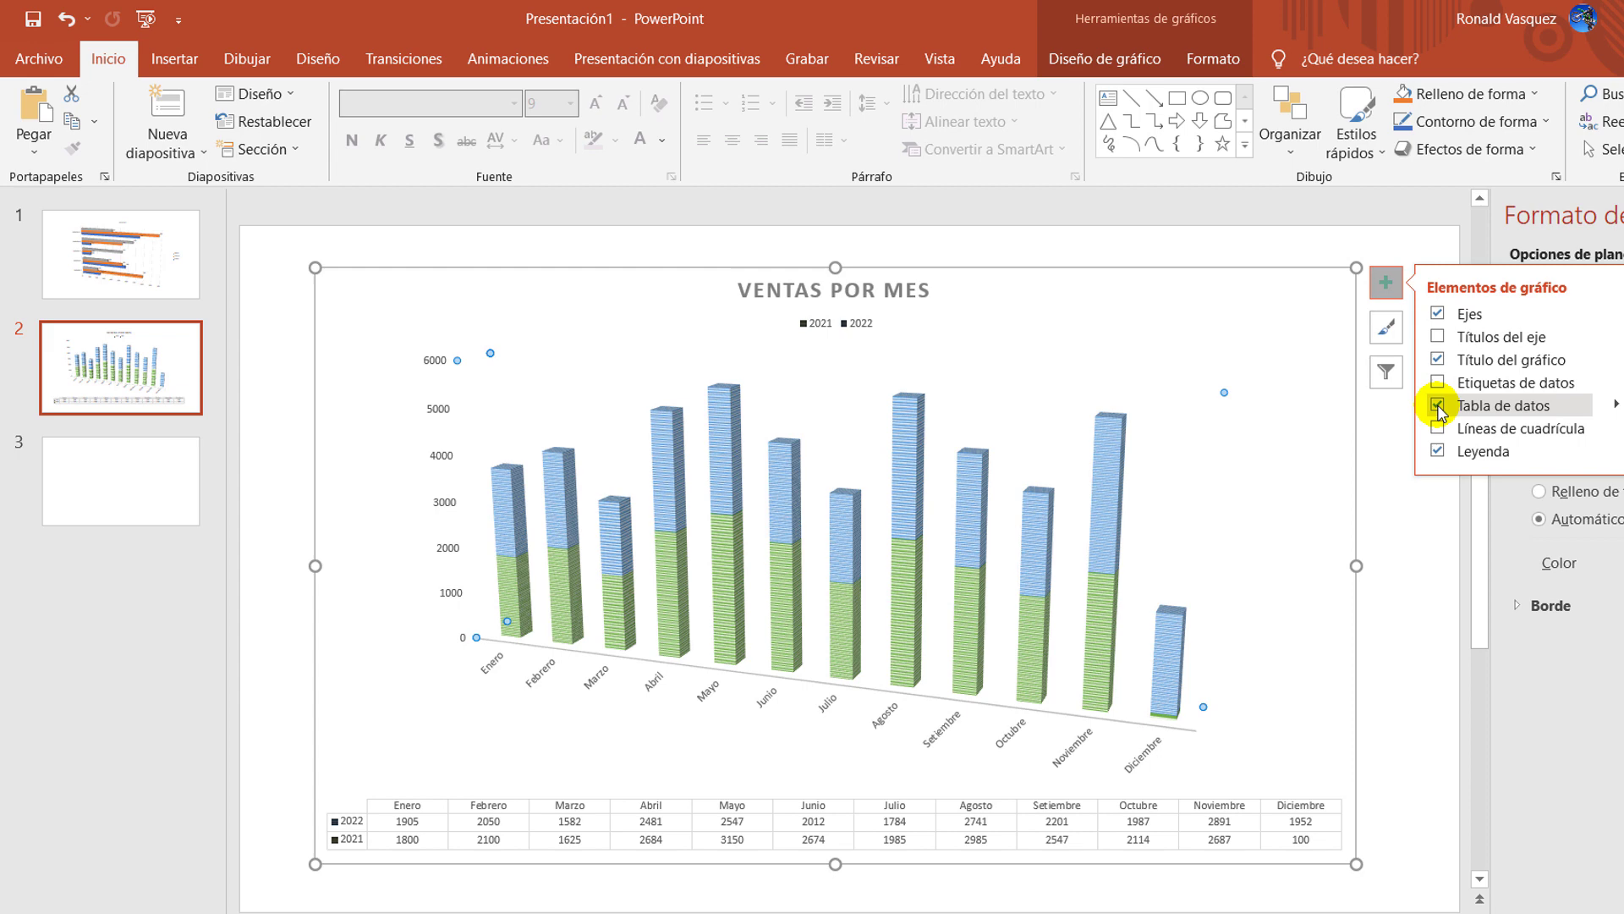
{"action": "left_click", "coordinate": [1438, 429]}
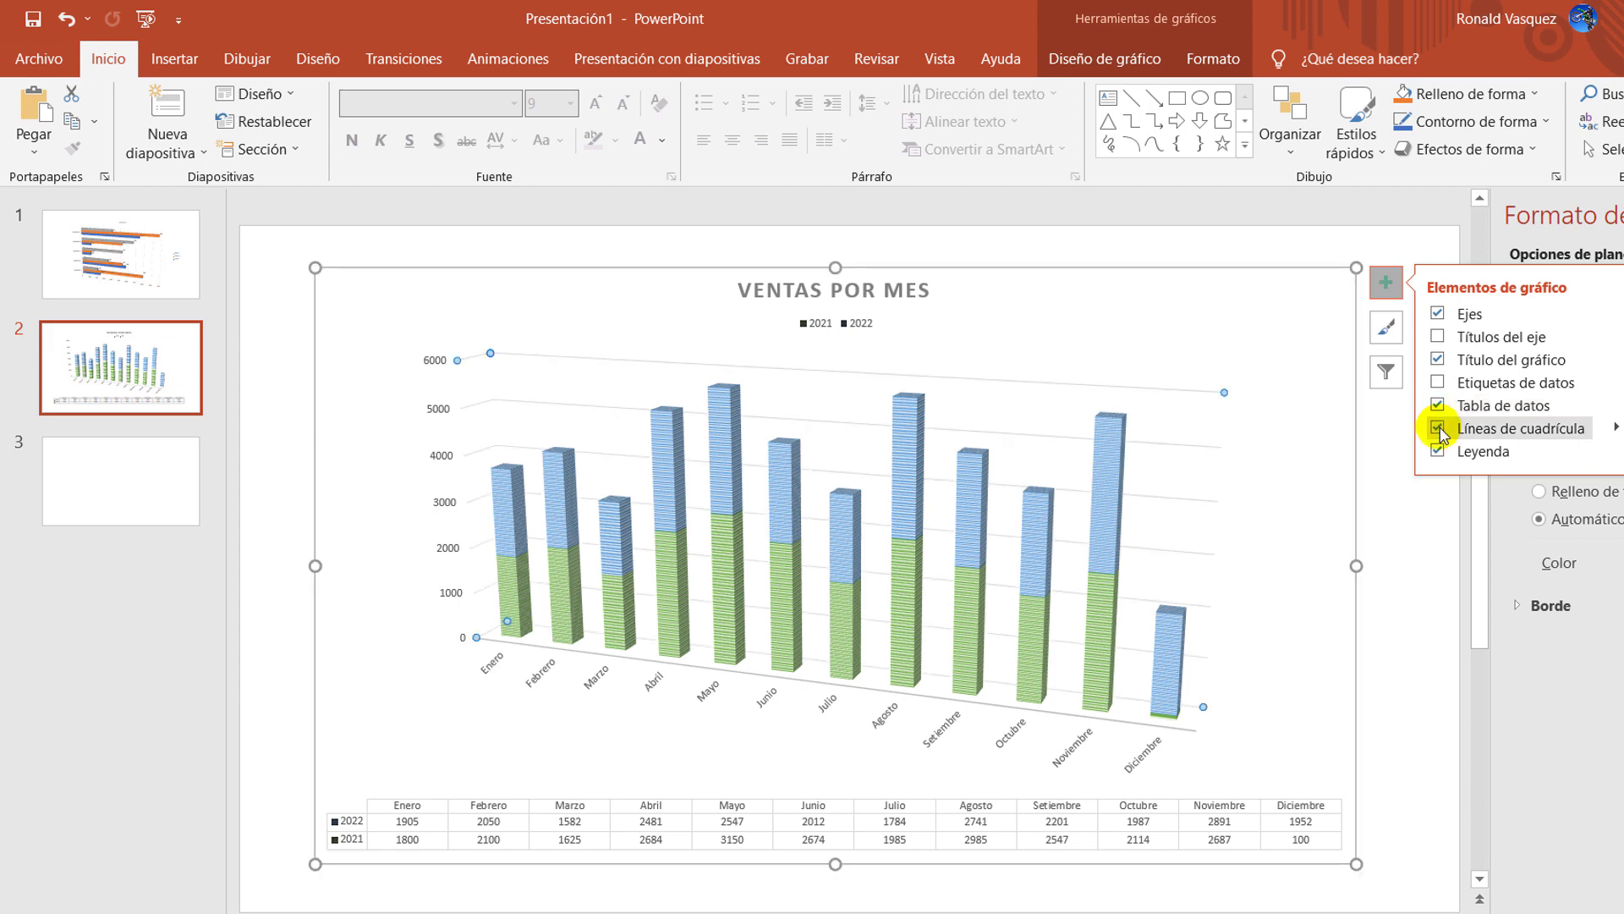
{"action": "left_click", "coordinate": [1470, 385]}
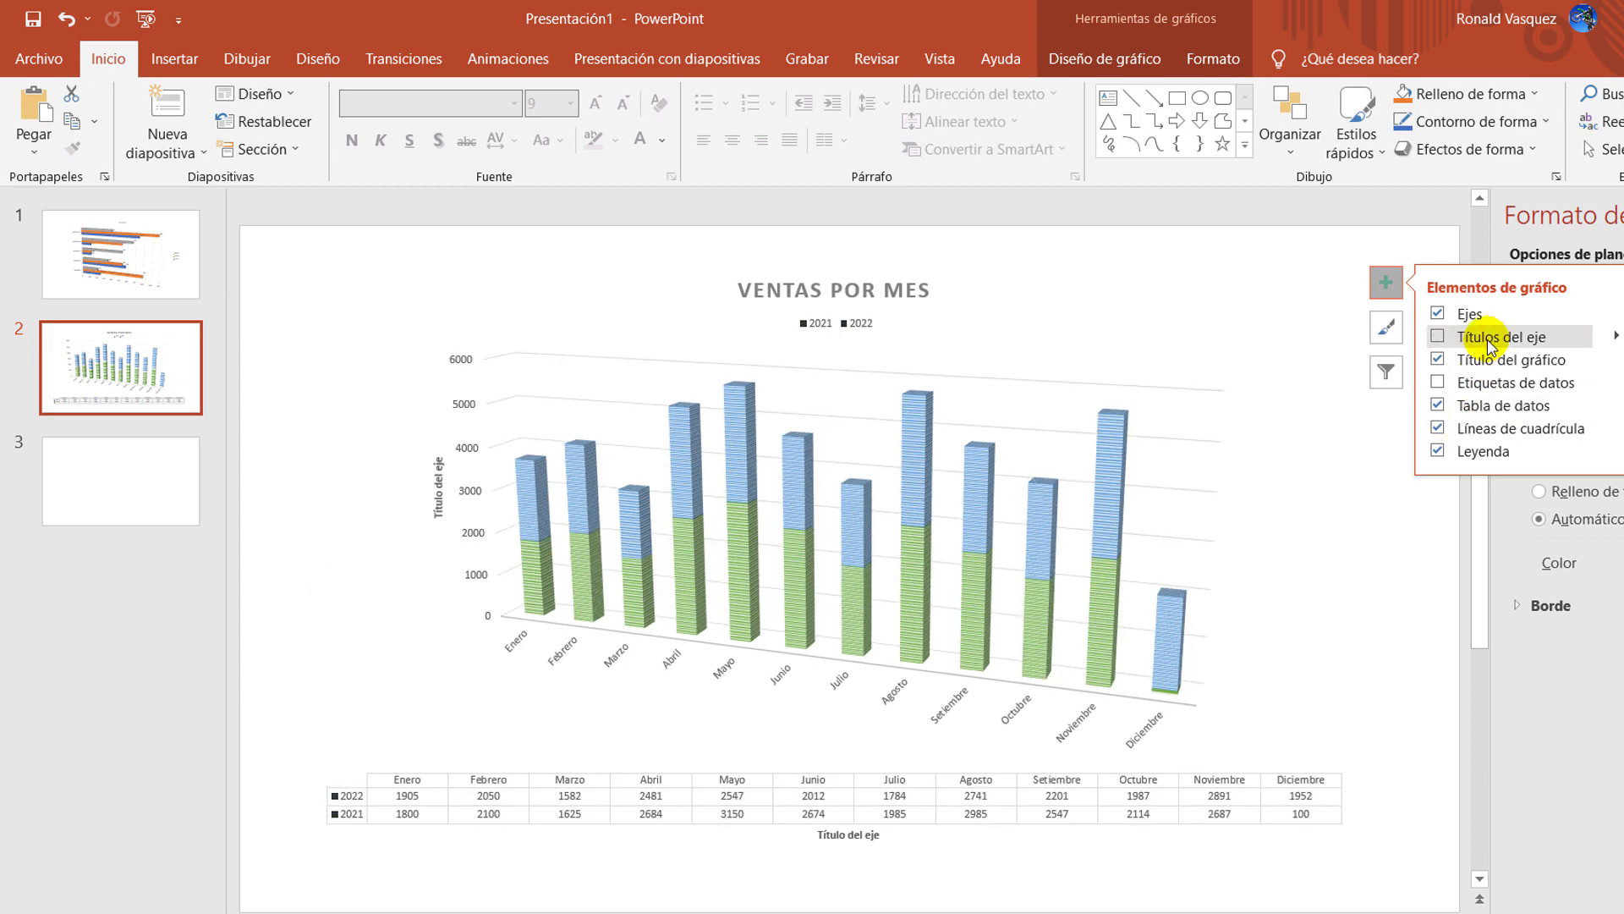
{"action": "left_click", "coordinate": [1388, 489]}
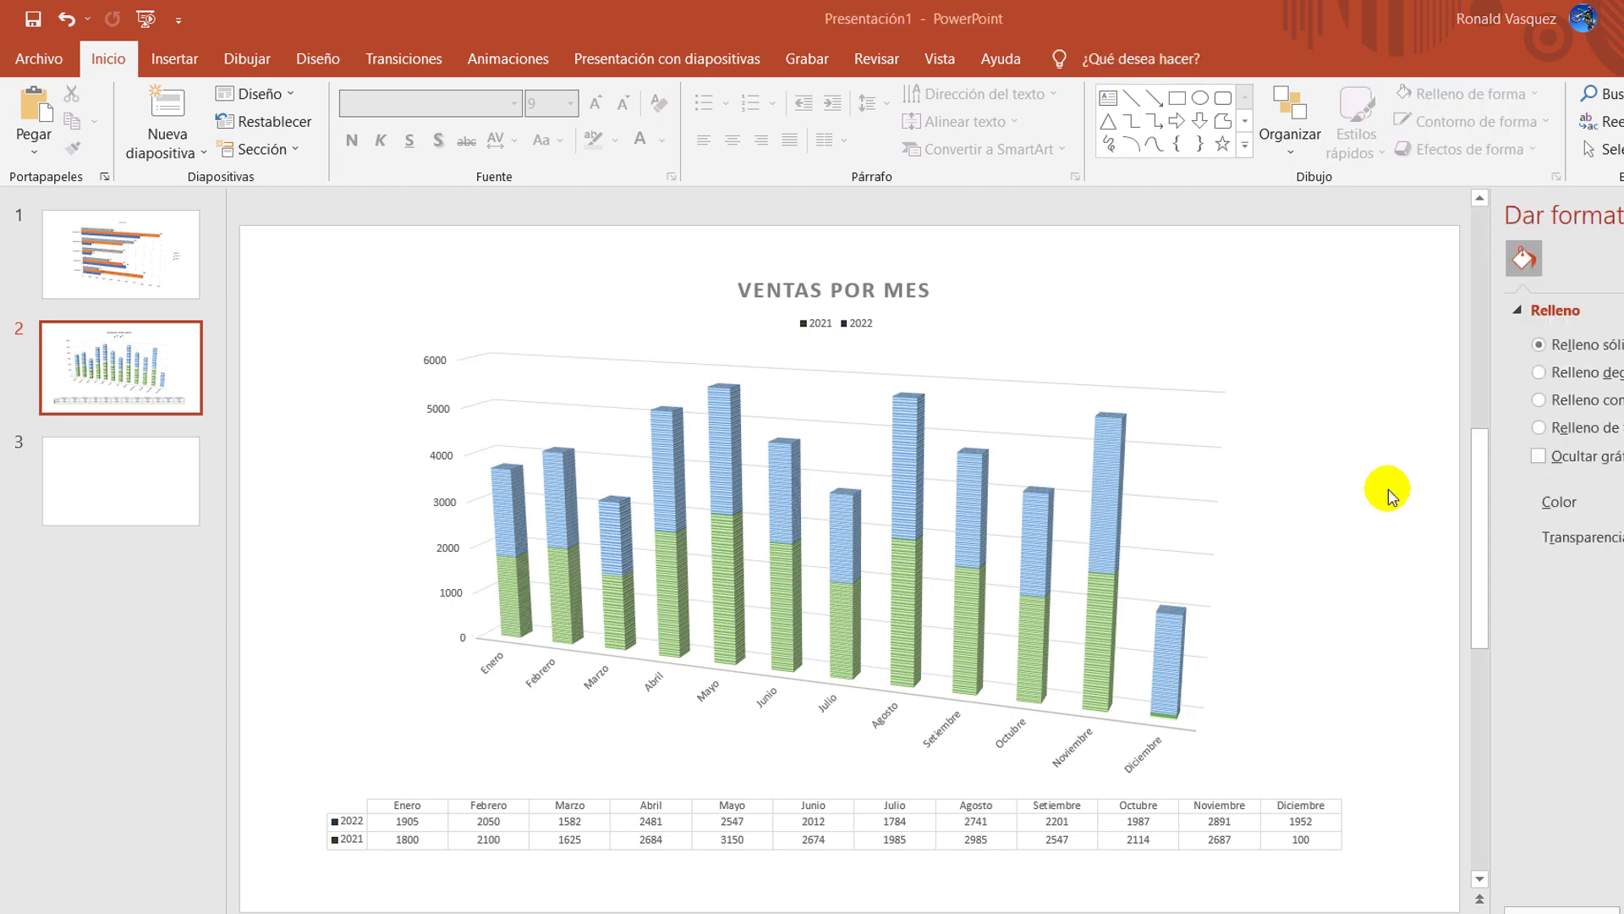